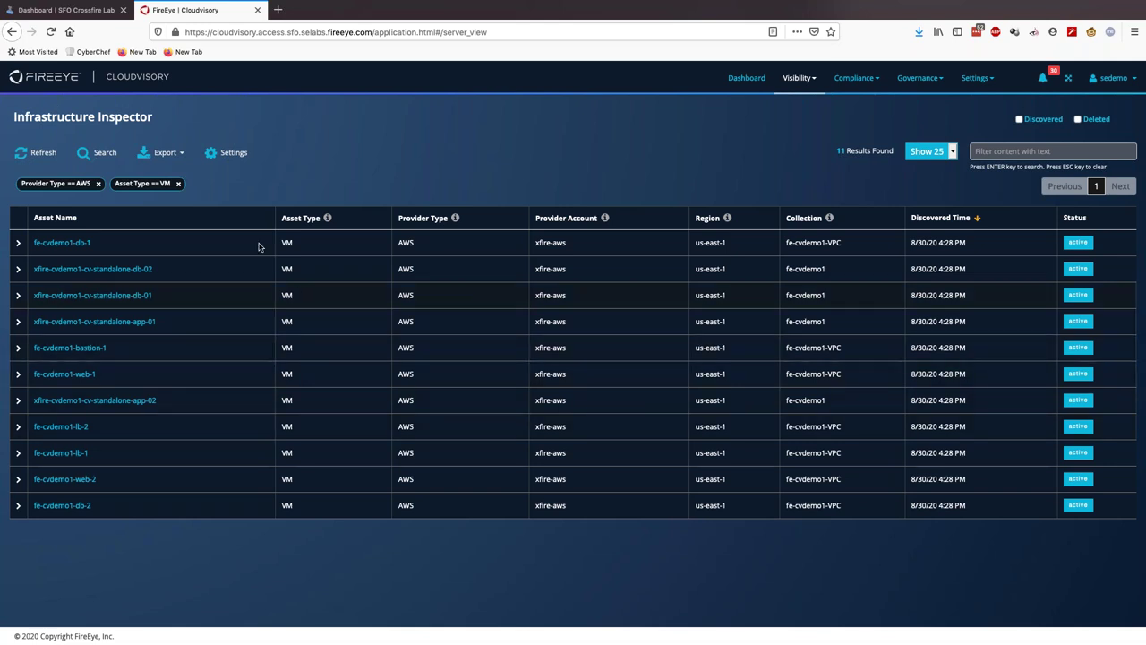
- Remove the AWS provider type filter from the asset list, keeping only the VM asset type filter
left_click(104, 154)
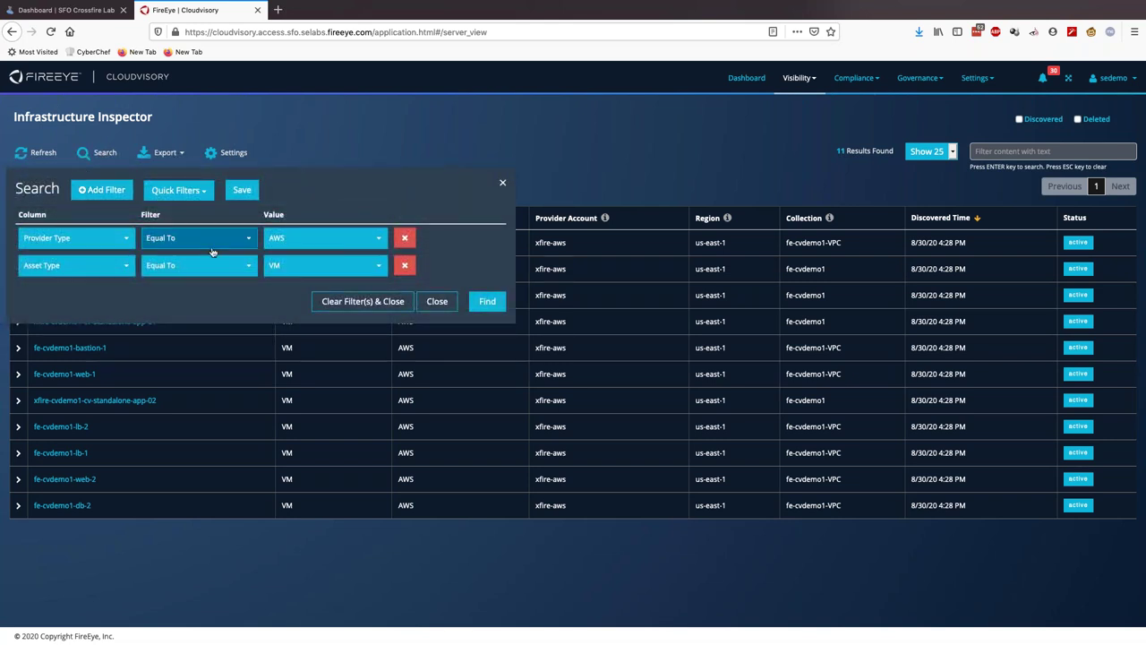
left_click(501, 185)
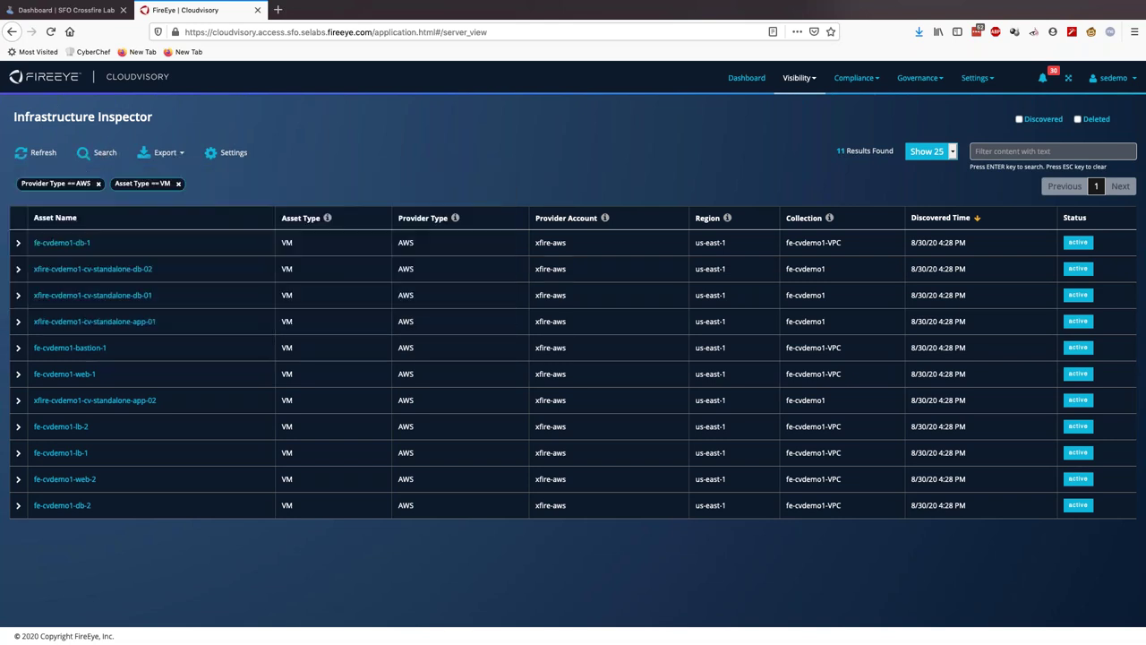
left_click(99, 184)
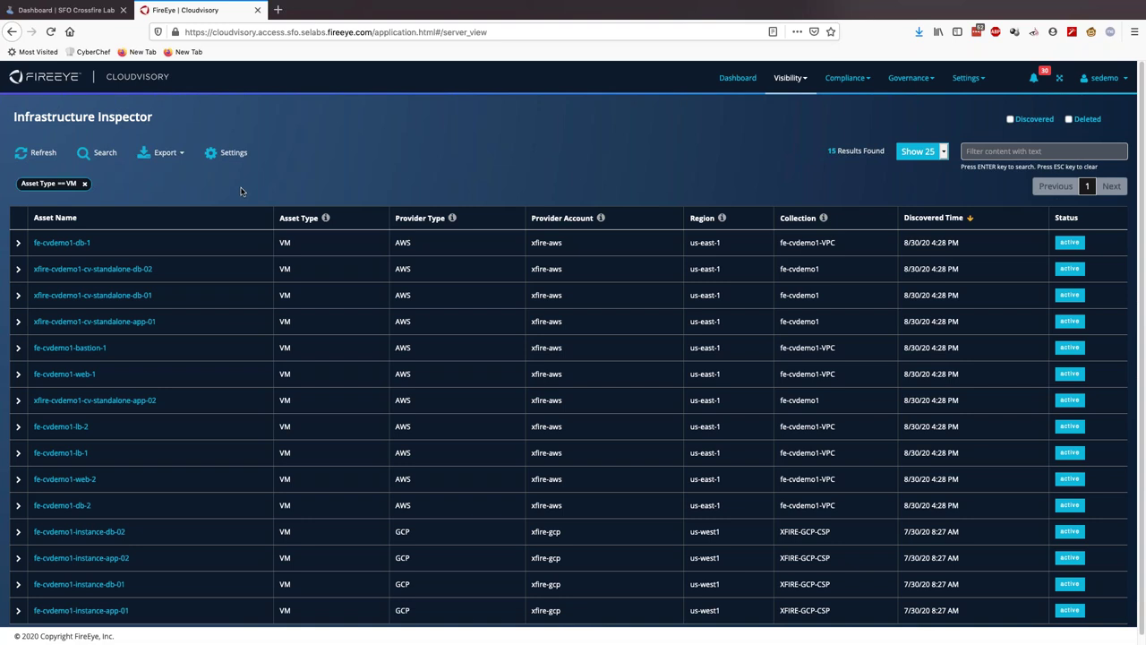
scroll(388, 555, "down", 1)
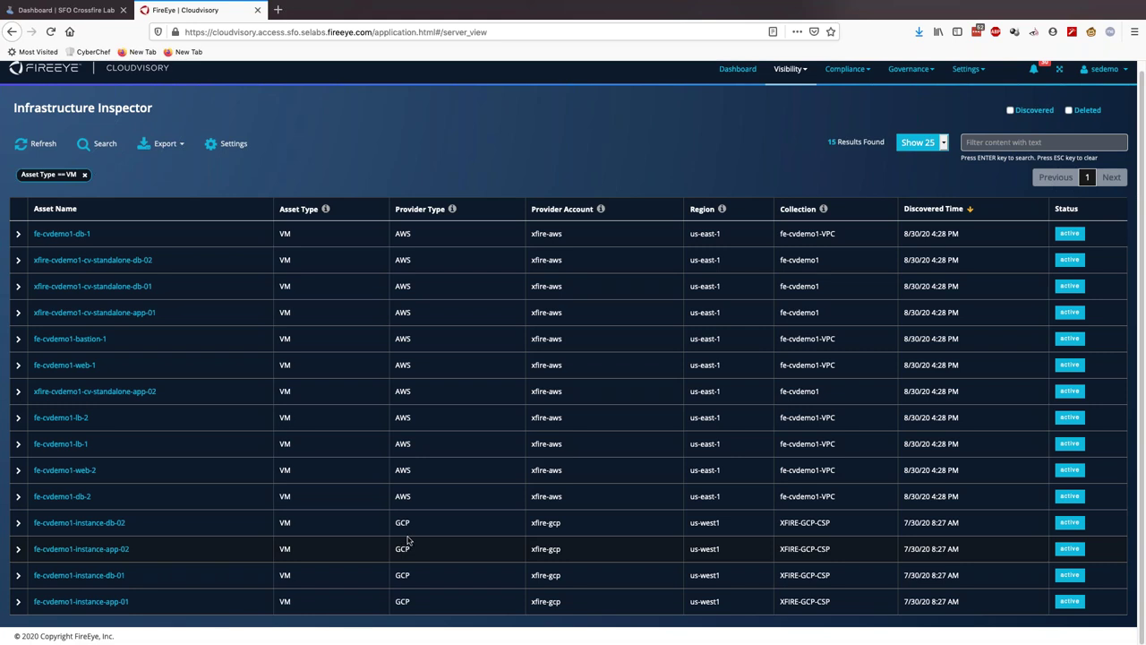
- Expand the details of the fe-cvdemo1-db-1 VM and review the rules of its fe-cvdemo1-db-sg security group
left_click(17, 234)
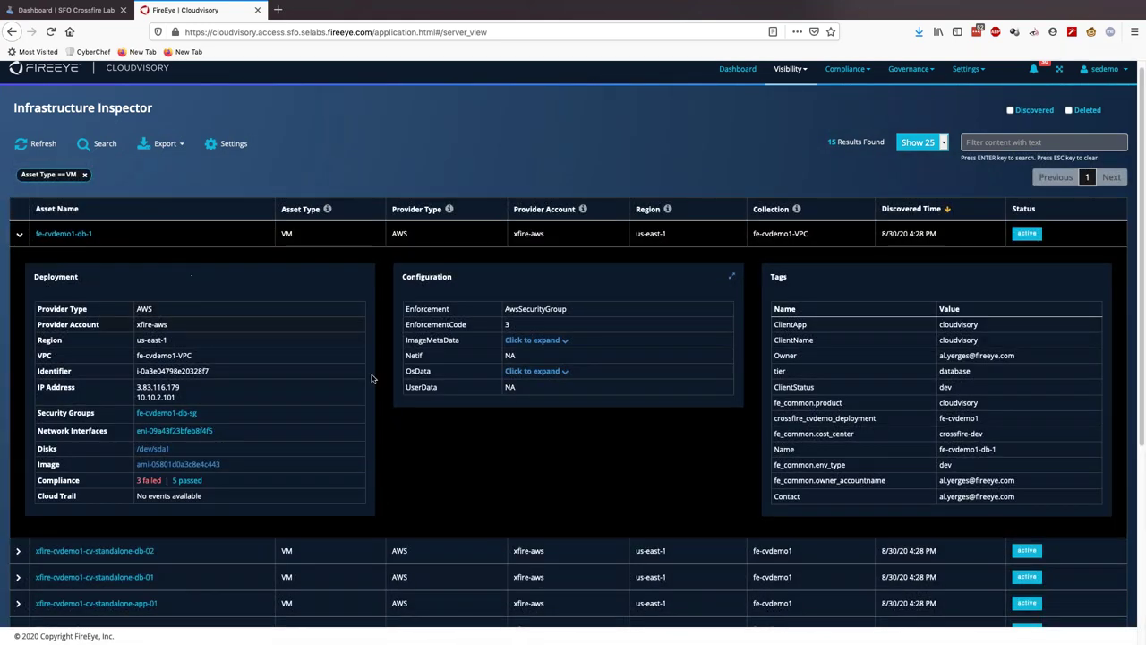
scroll(388, 444, "down", 1)
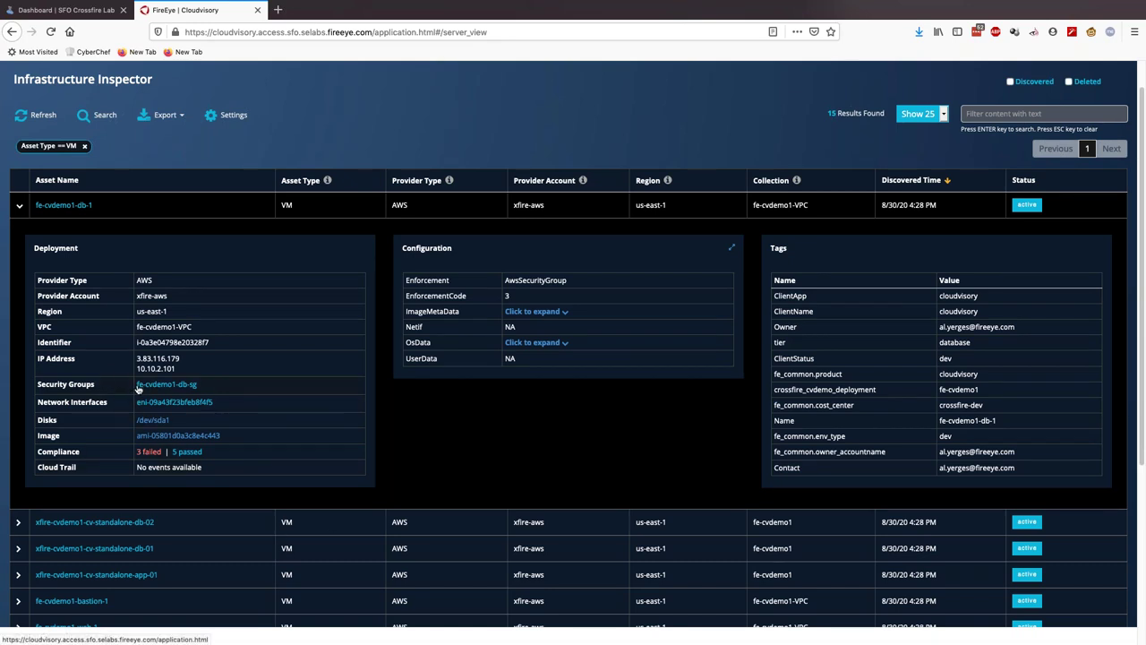
left_click_drag(38, 387, 110, 387)
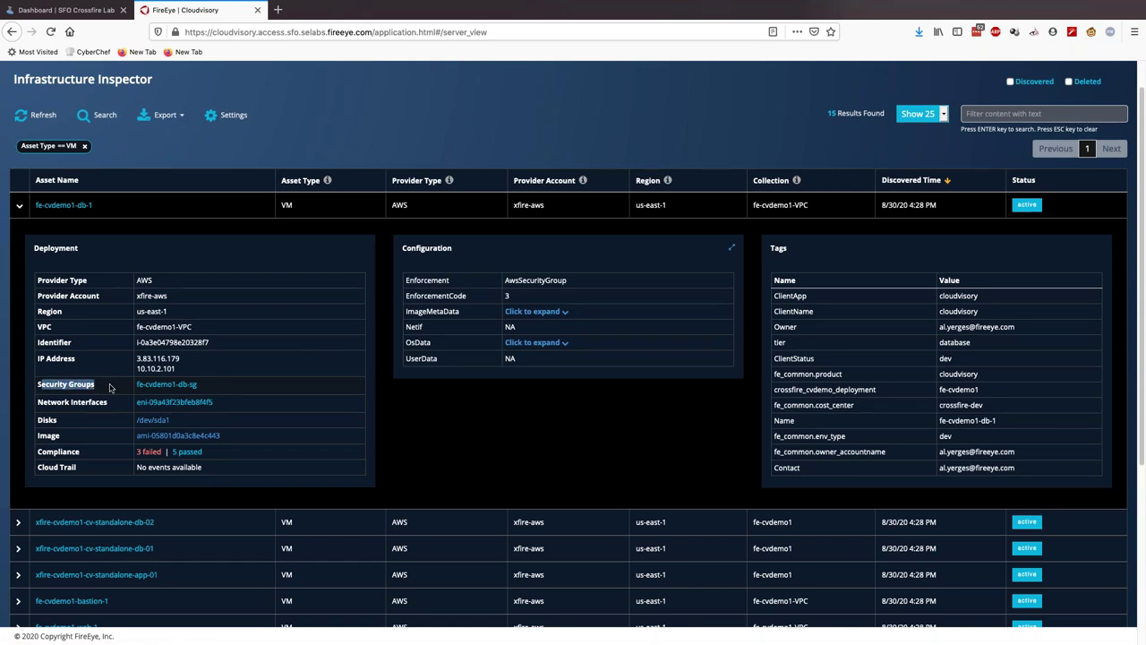
left_click(110, 386)
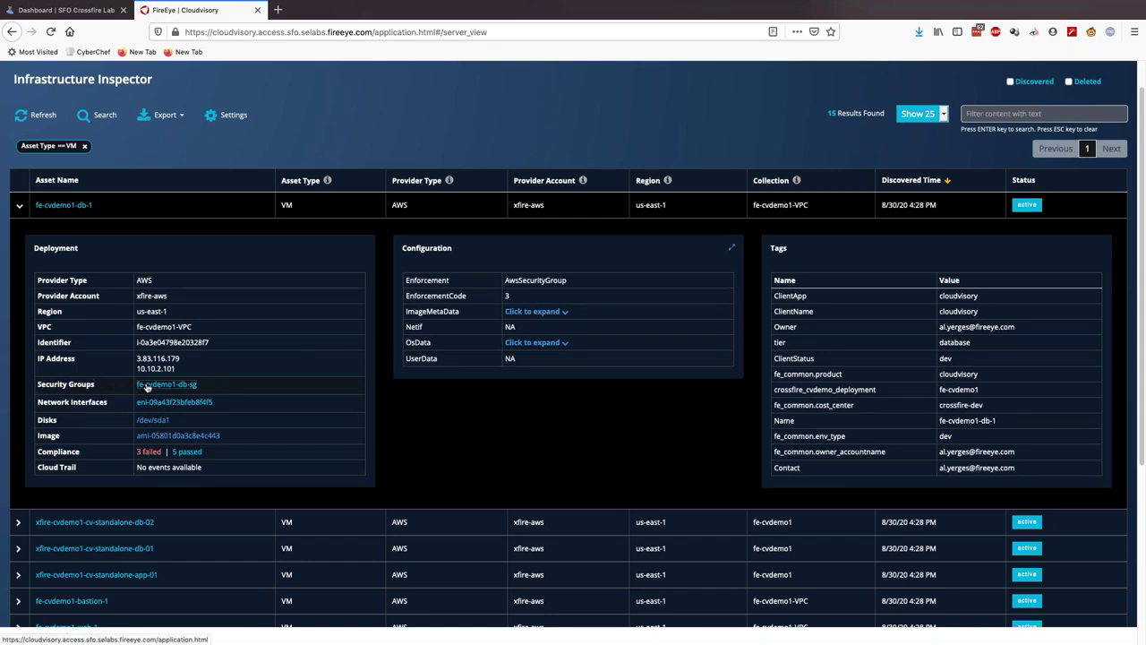
left_click(146, 385)
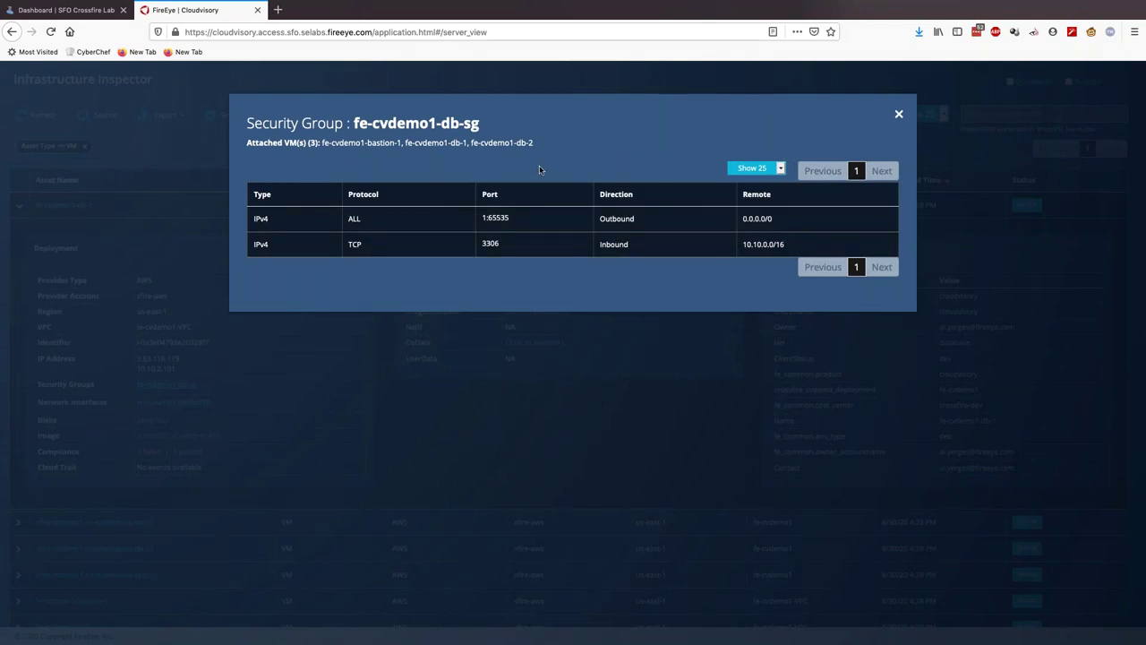
left_click(898, 114)
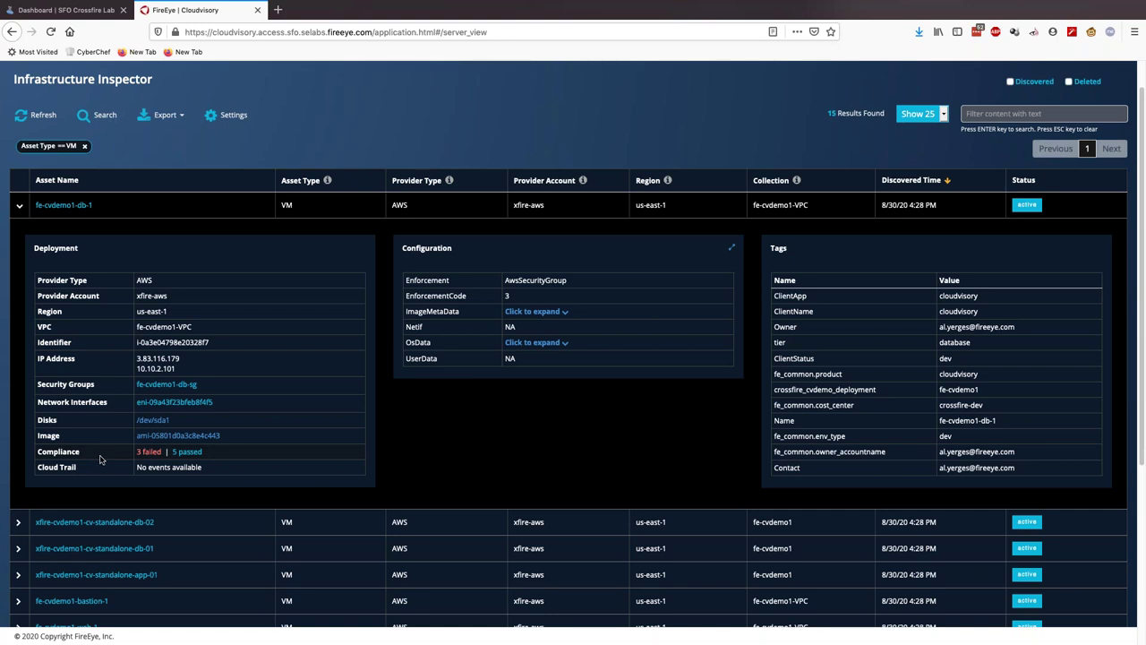
- Review the failed compliance checks of fe-cvdemo1-db-1, then return to the main dashboard
left_click(148, 453)
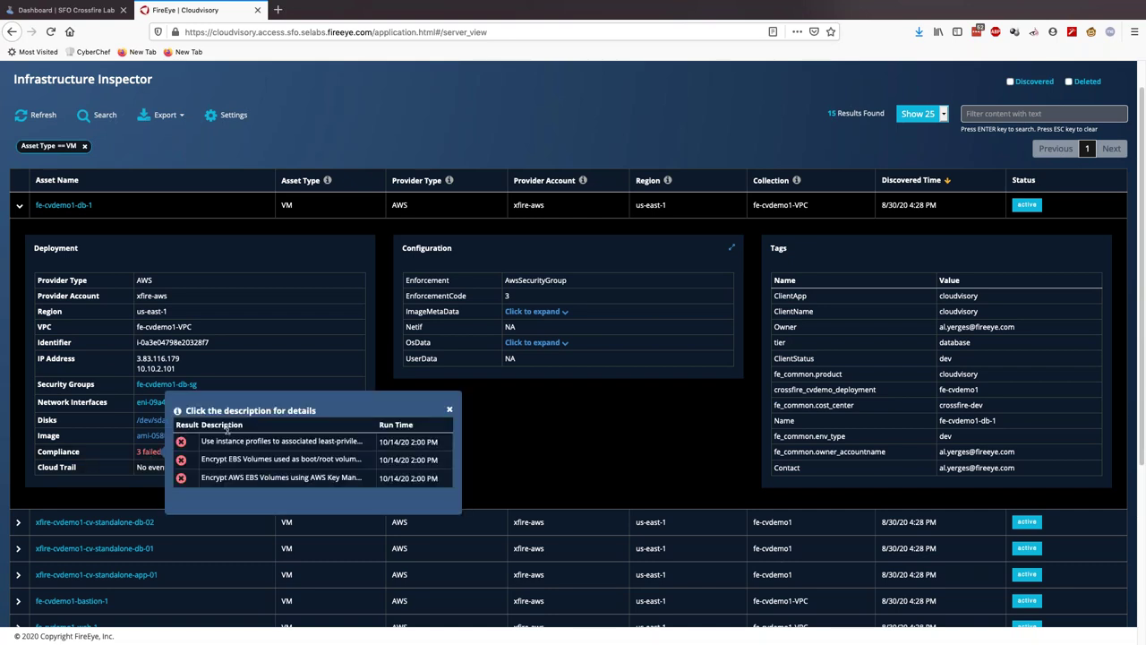
left_click(449, 409)
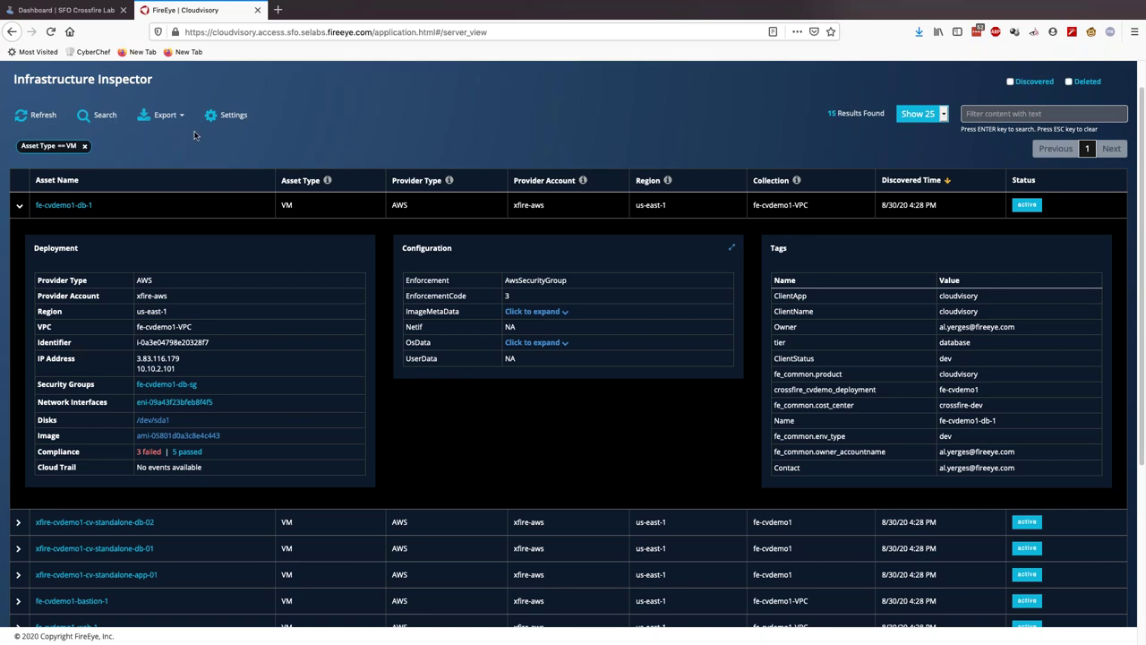
scroll(188, 173, "up", 1)
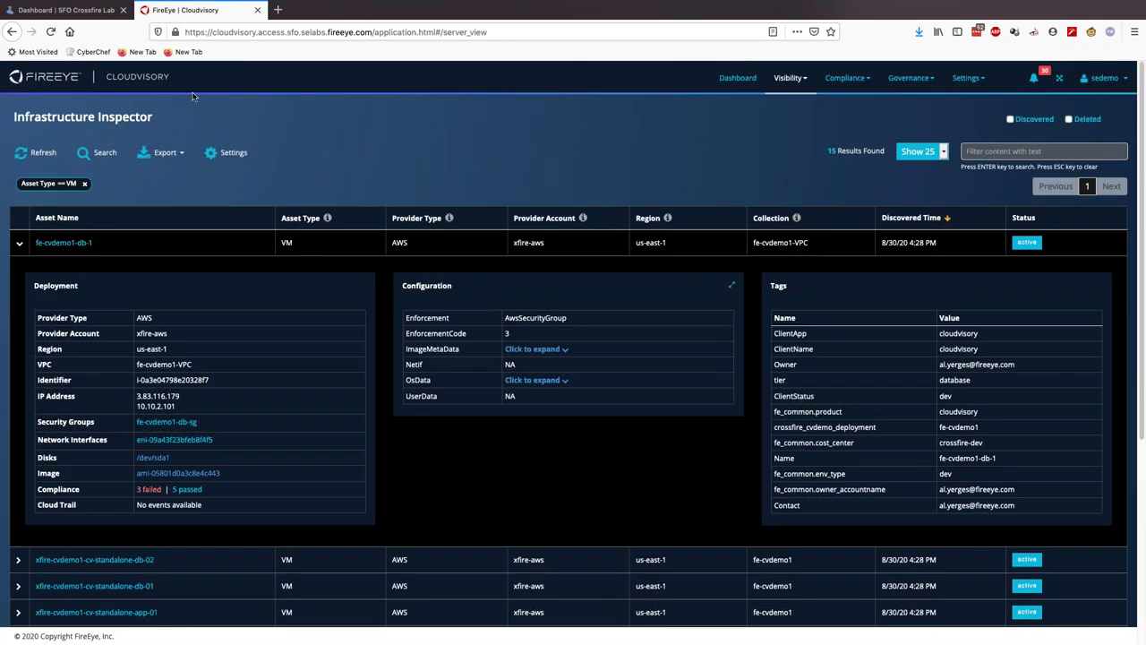
left_click(134, 77)
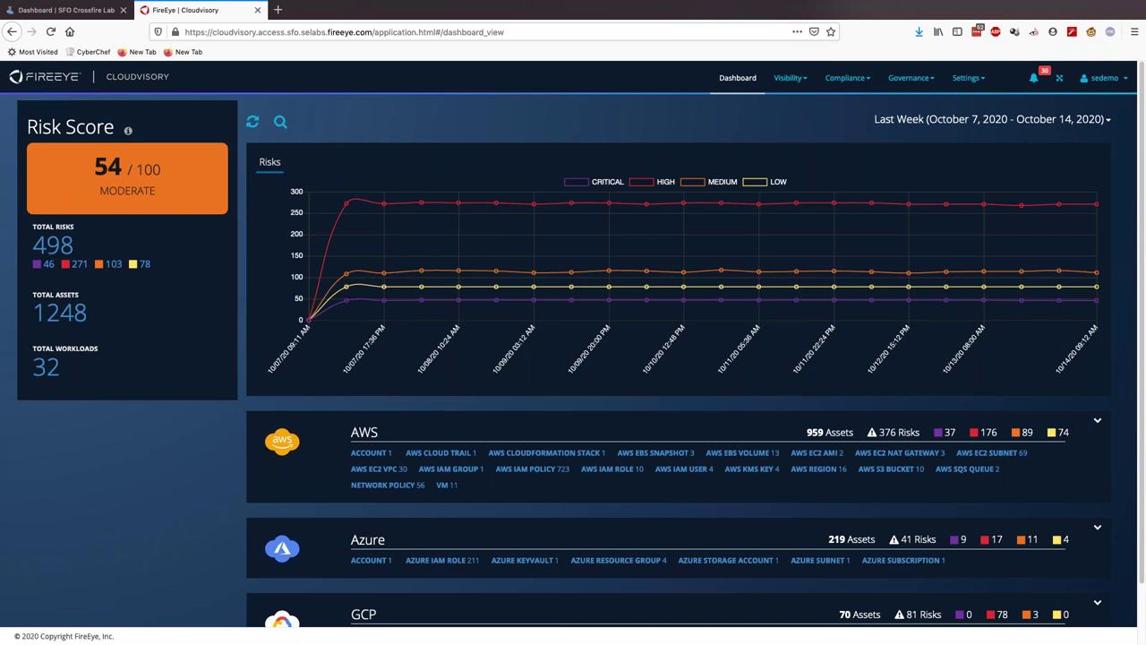
- Open the infrastructure visualization map and show the detailed network flows of the AWS provider
left_click(788, 78)
left_click(779, 127)
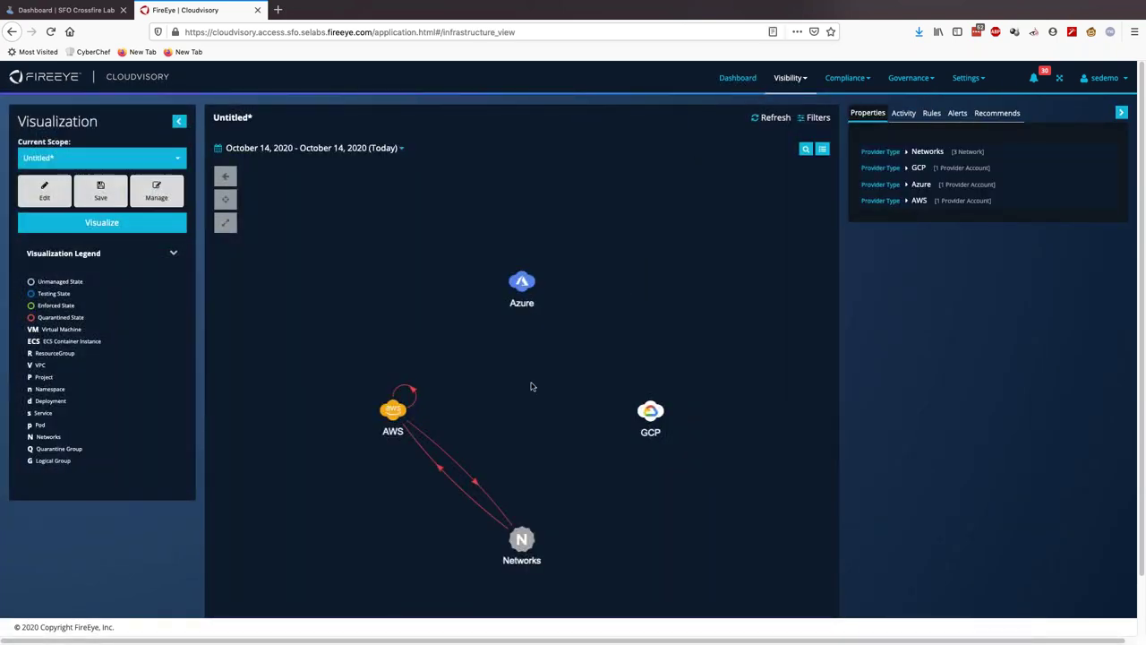
left_click_drag(531, 386, 541, 285)
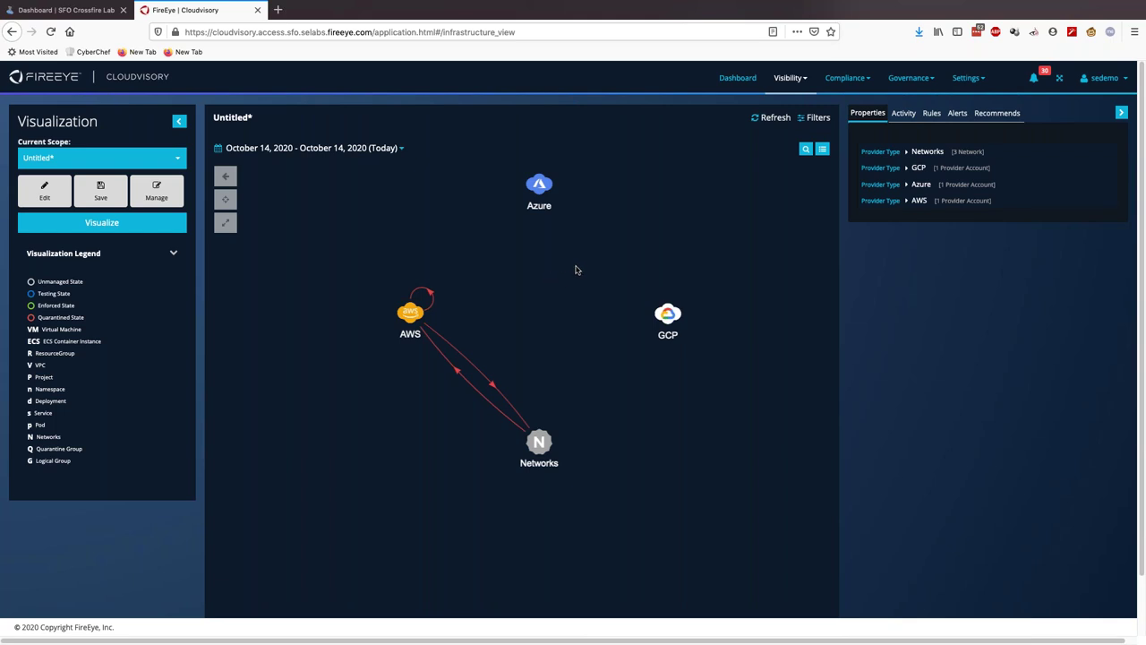
left_click(407, 324)
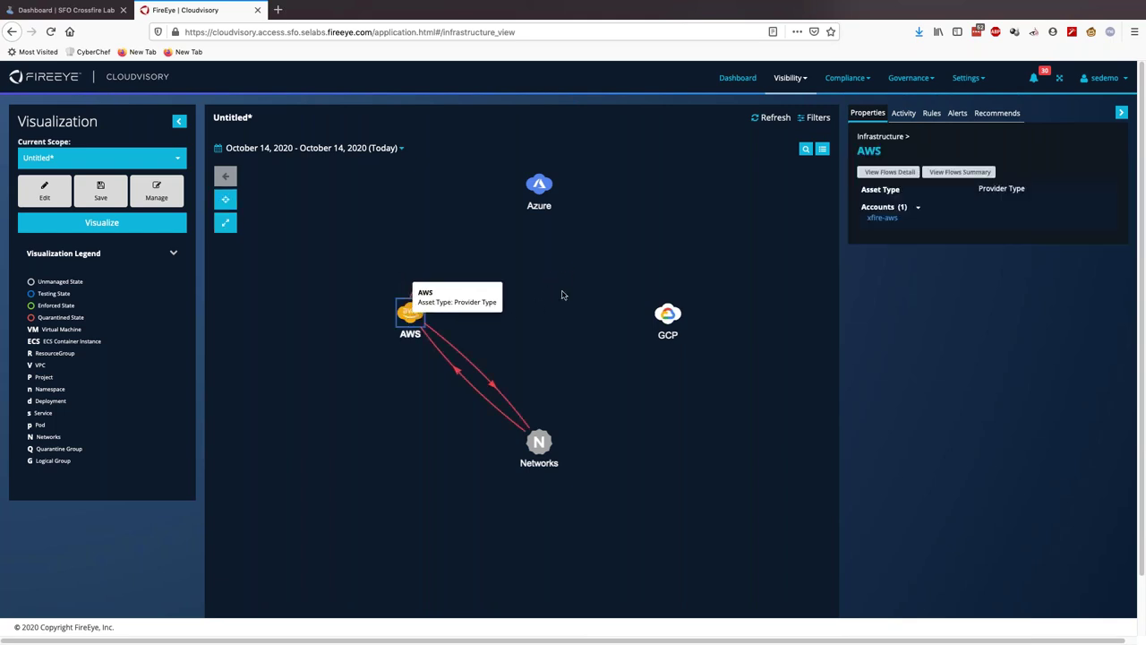
left_click(867, 173)
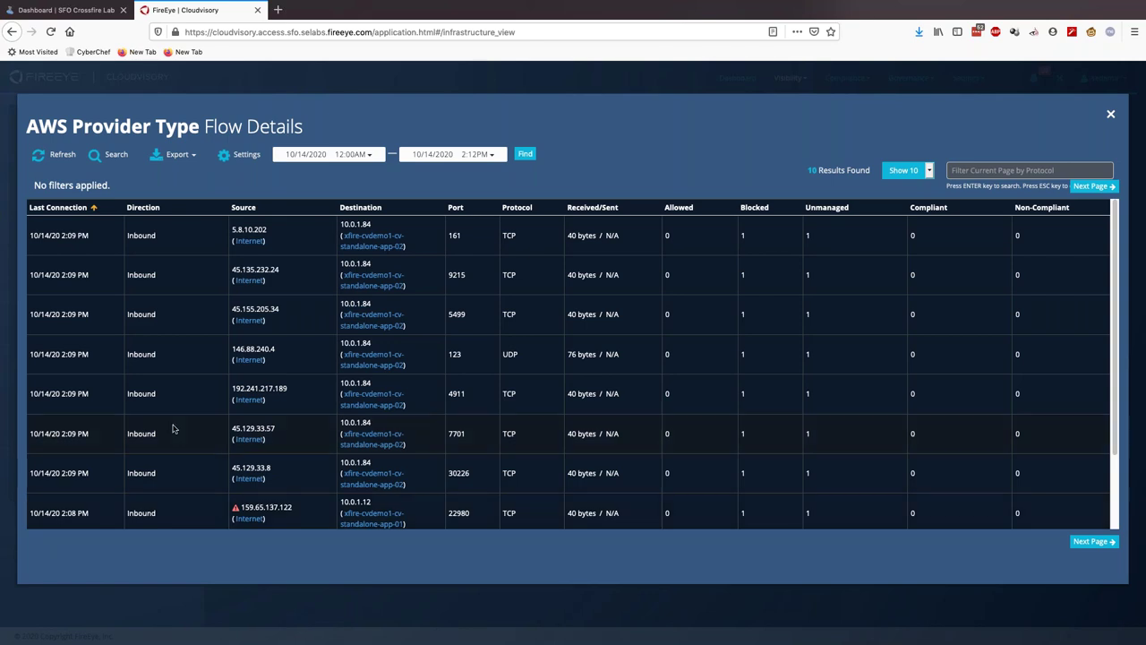
- Filter the AWS flow details to those where Threat is equal to True
left_click(101, 155)
left_click(130, 254)
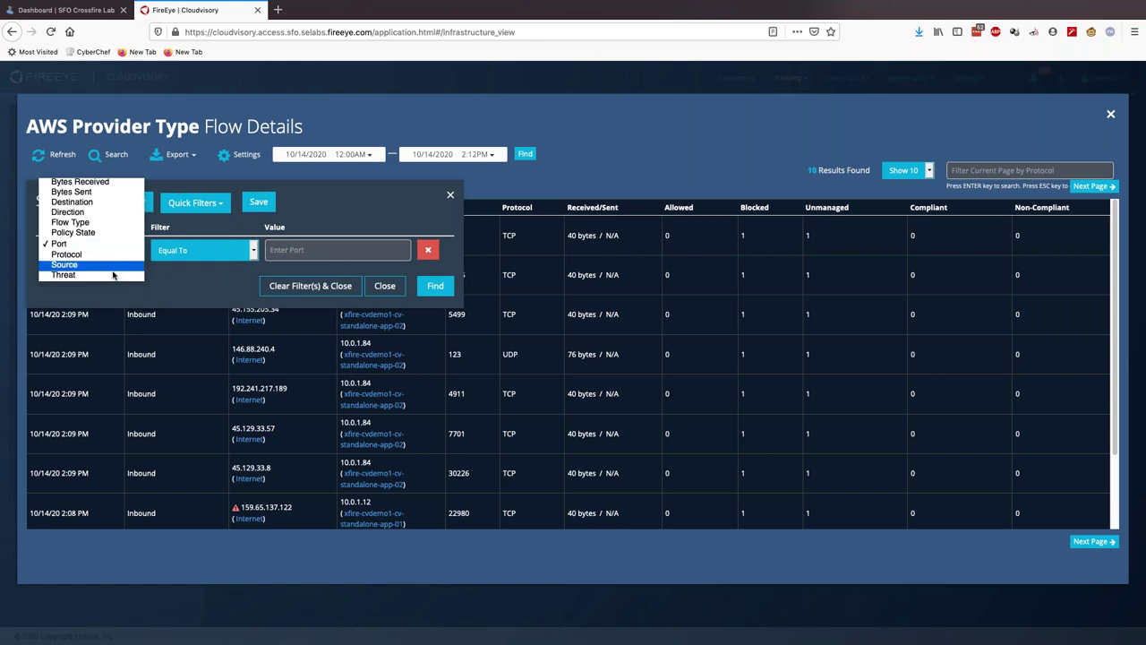
left_click(109, 274)
left_click(344, 250)
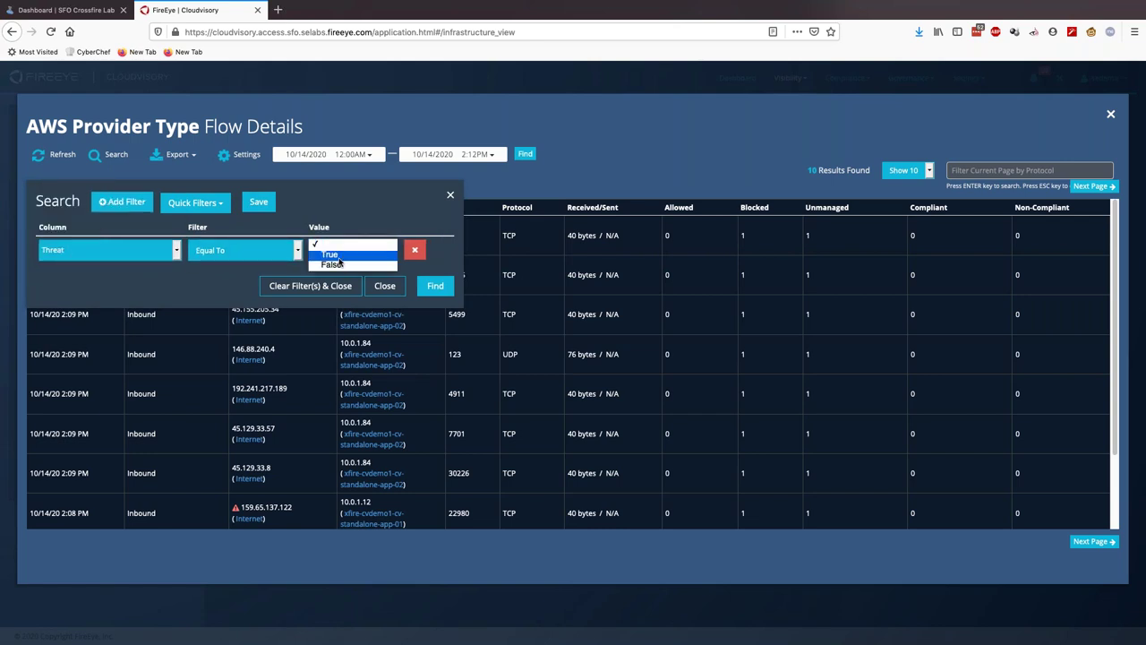
left_click(339, 257)
left_click(435, 286)
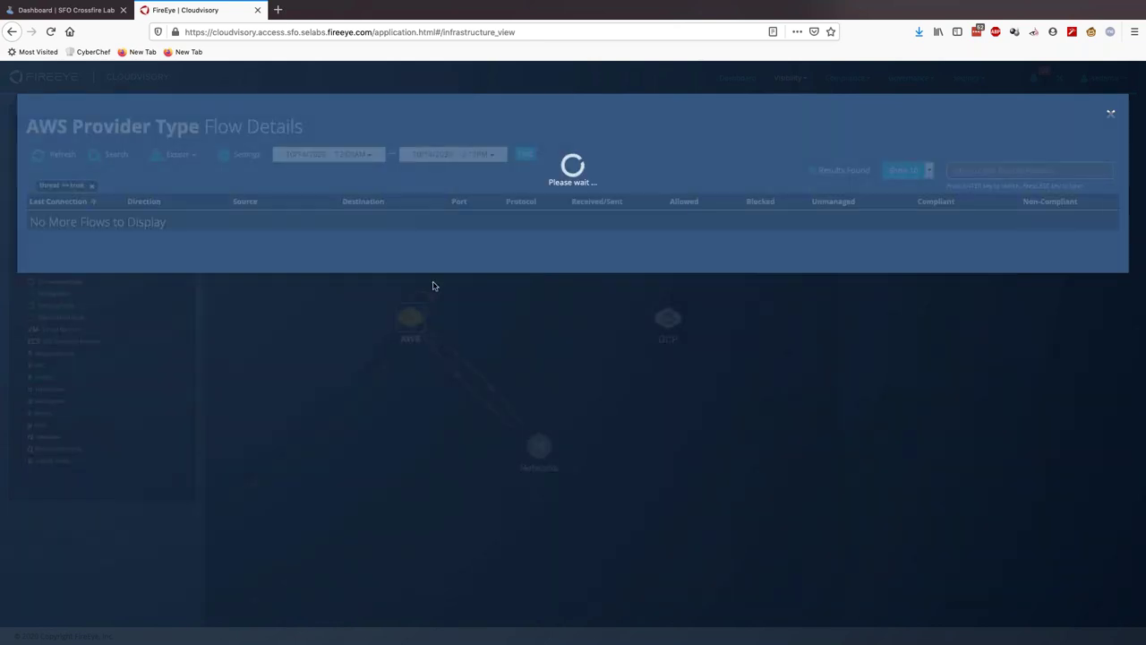
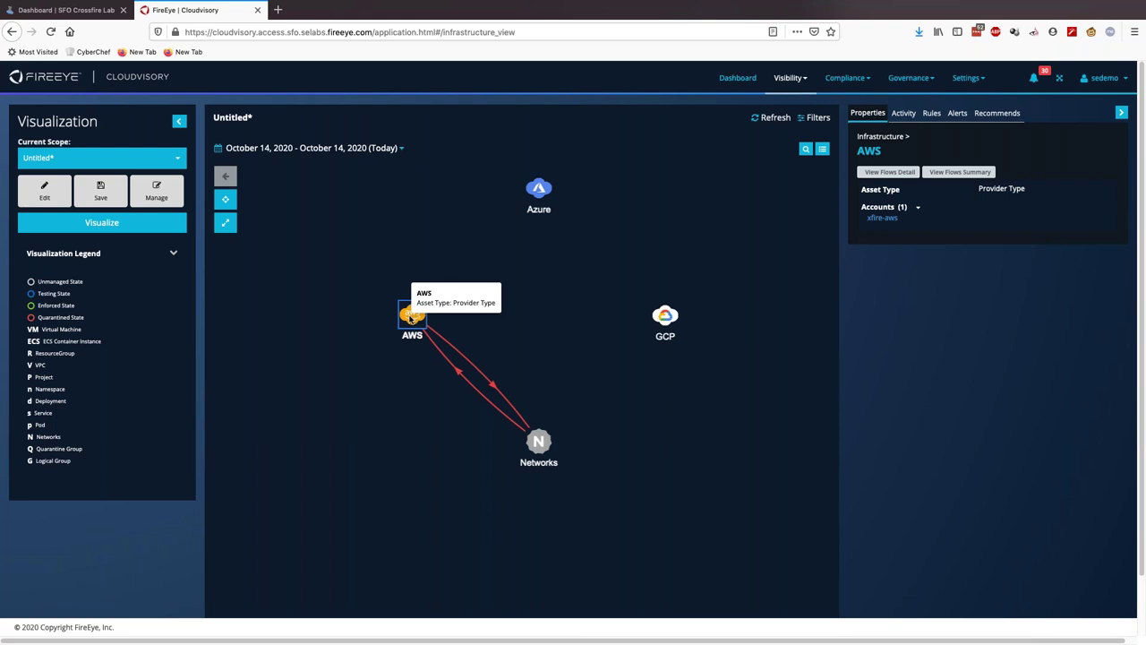
- Drill down in the visualization map from AWS through the xfire-aws account and us-east-1 region to the VMs of fe-cvdemo1-VPC
double_click(410, 315)
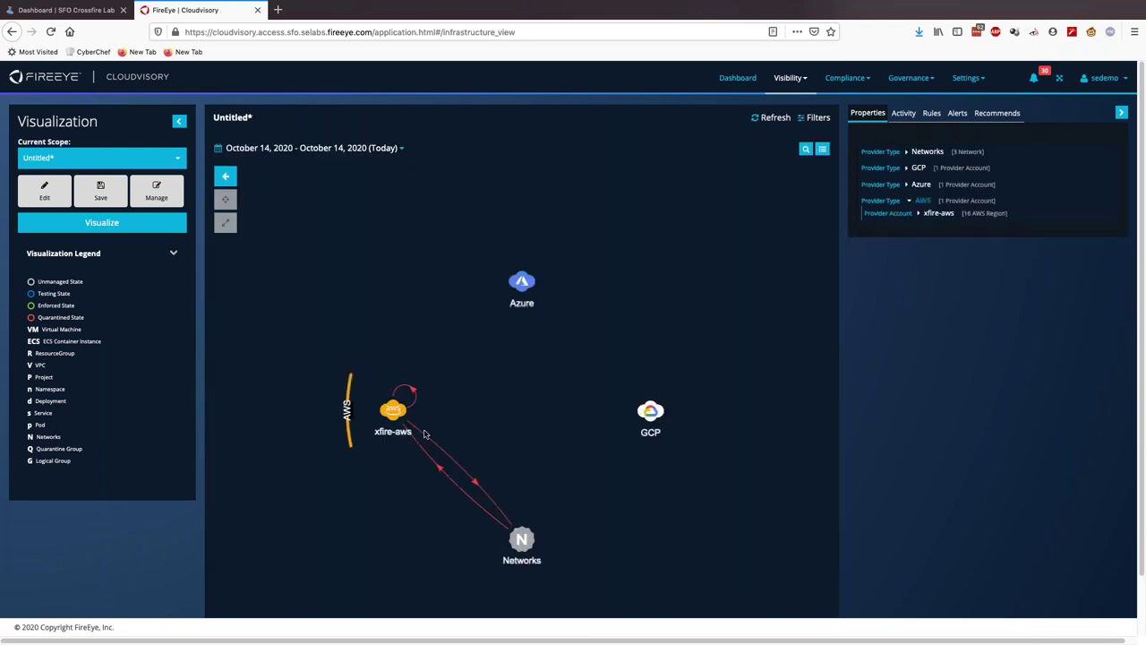
double_click(394, 410)
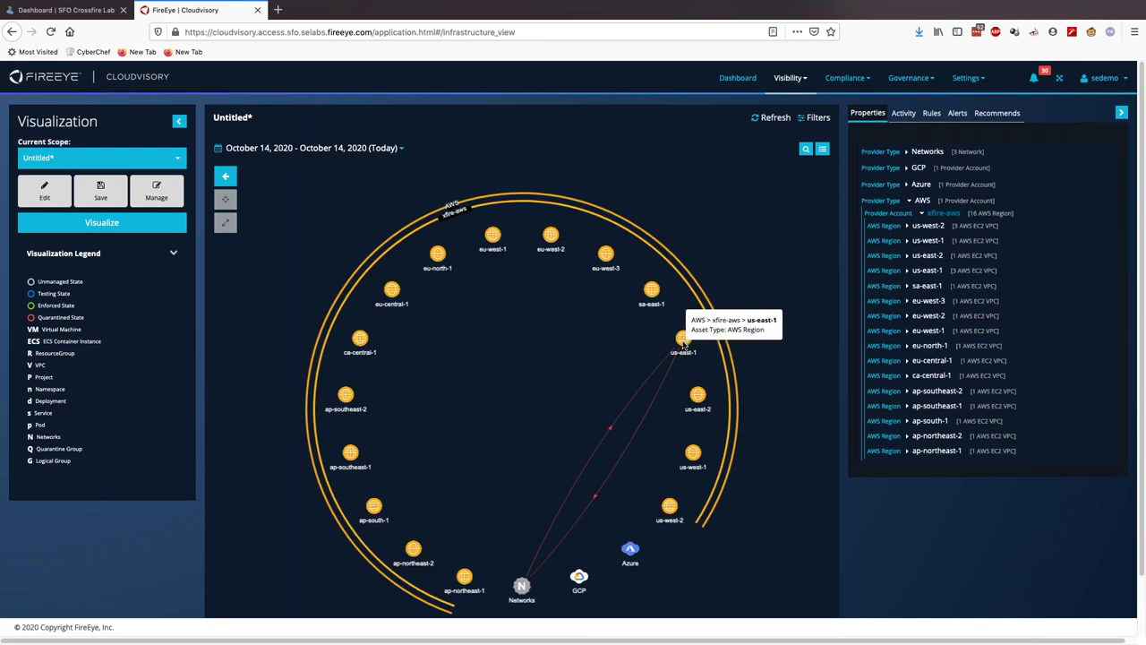
double_click(682, 340)
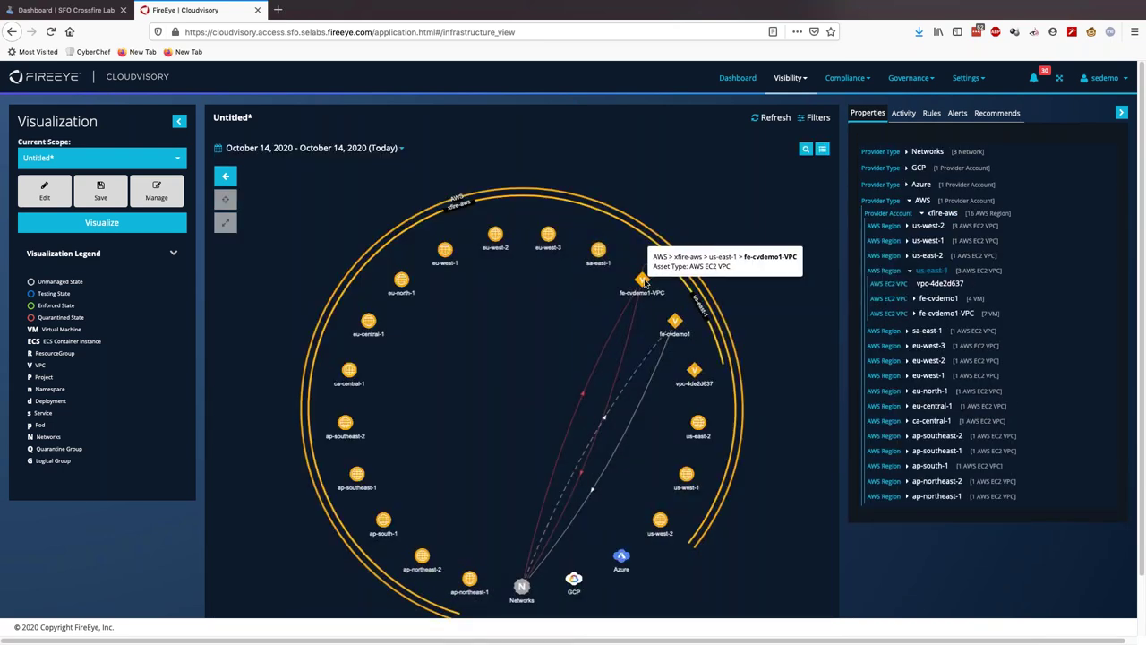
left_click(644, 282)
double_click(644, 282)
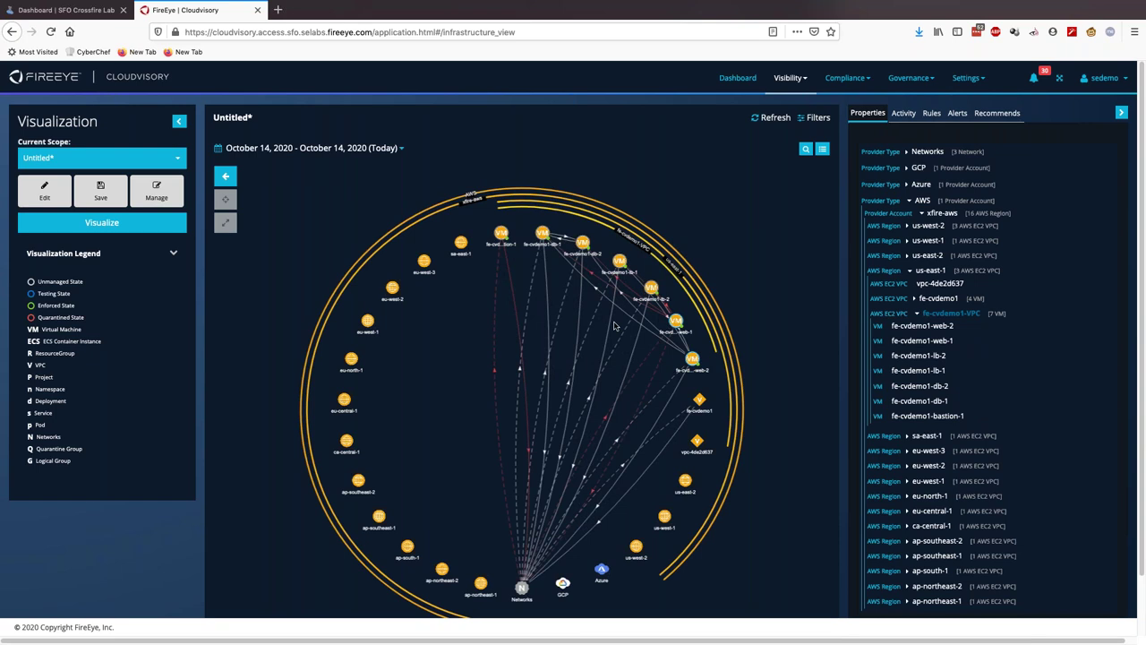
- Select the fe-cvdemo1-web-2 VM in the map and review its detailed network flows
left_click_drag(619, 329, 580, 345)
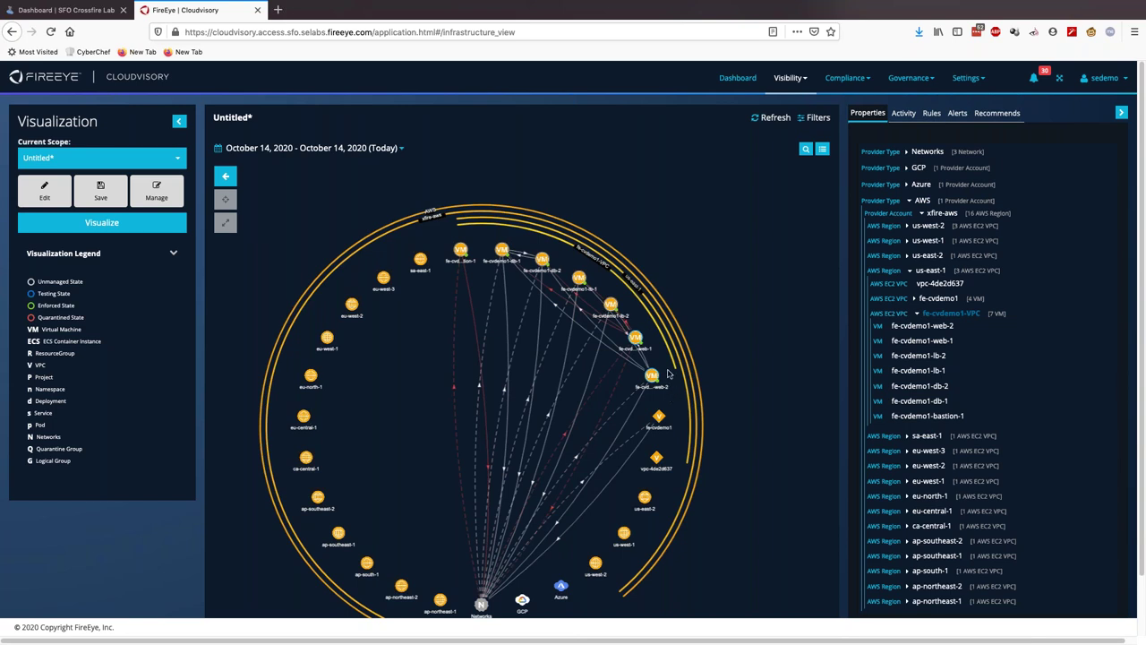
scroll(668, 374, "up", 3)
scroll(668, 374, "up", 2)
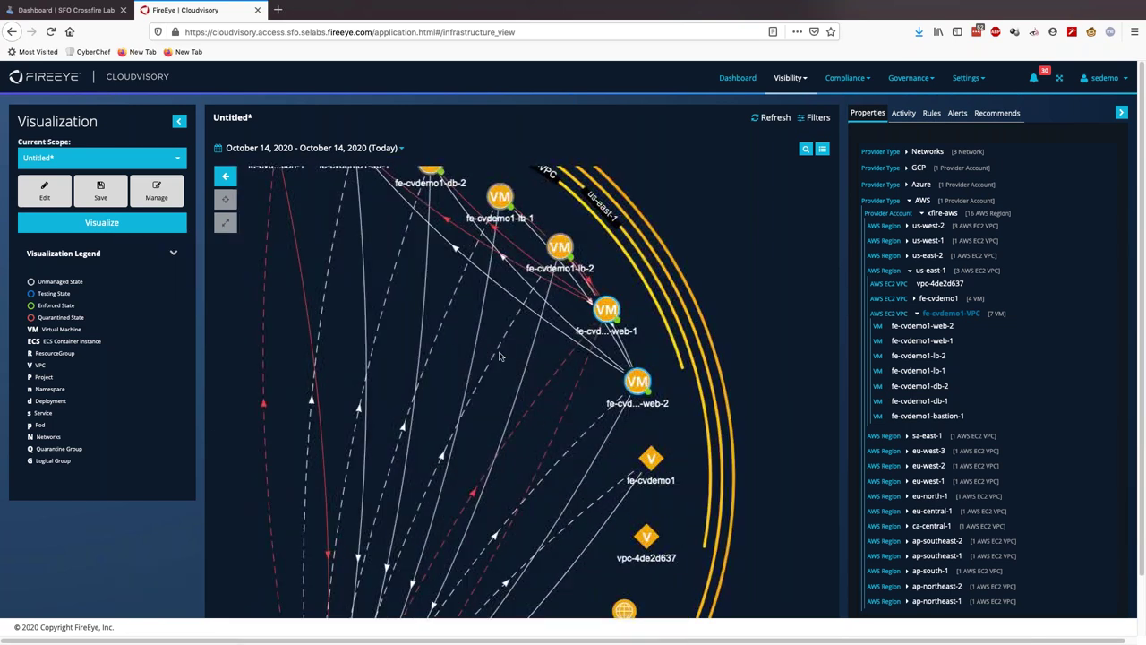
scroll(540, 403, "up", 2)
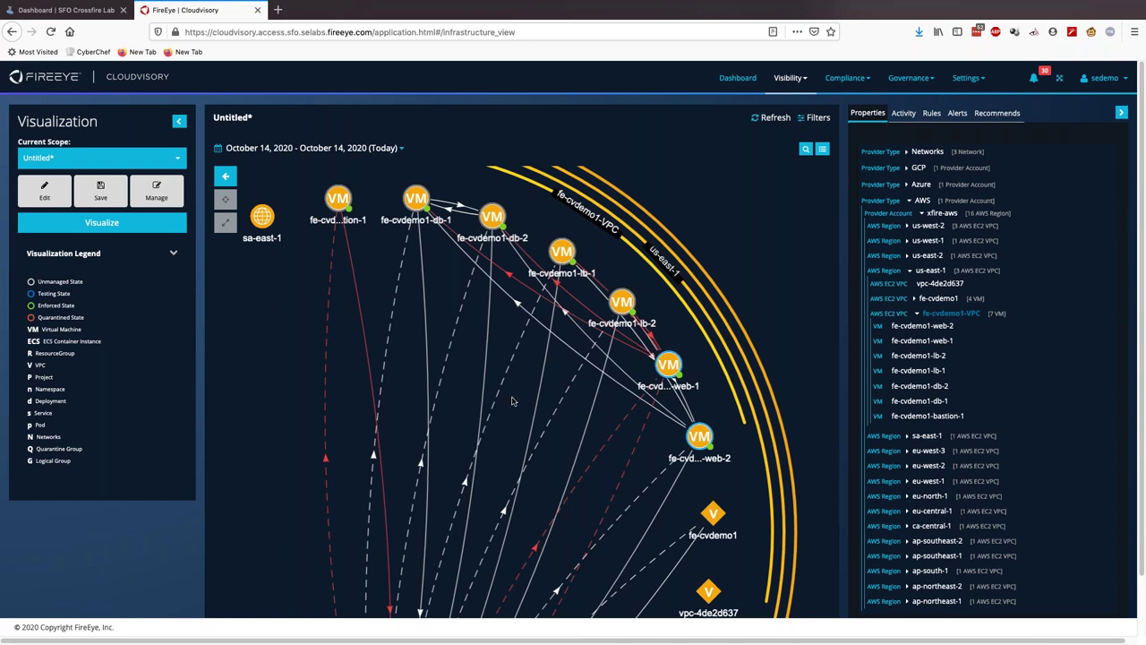
left_click(699, 436)
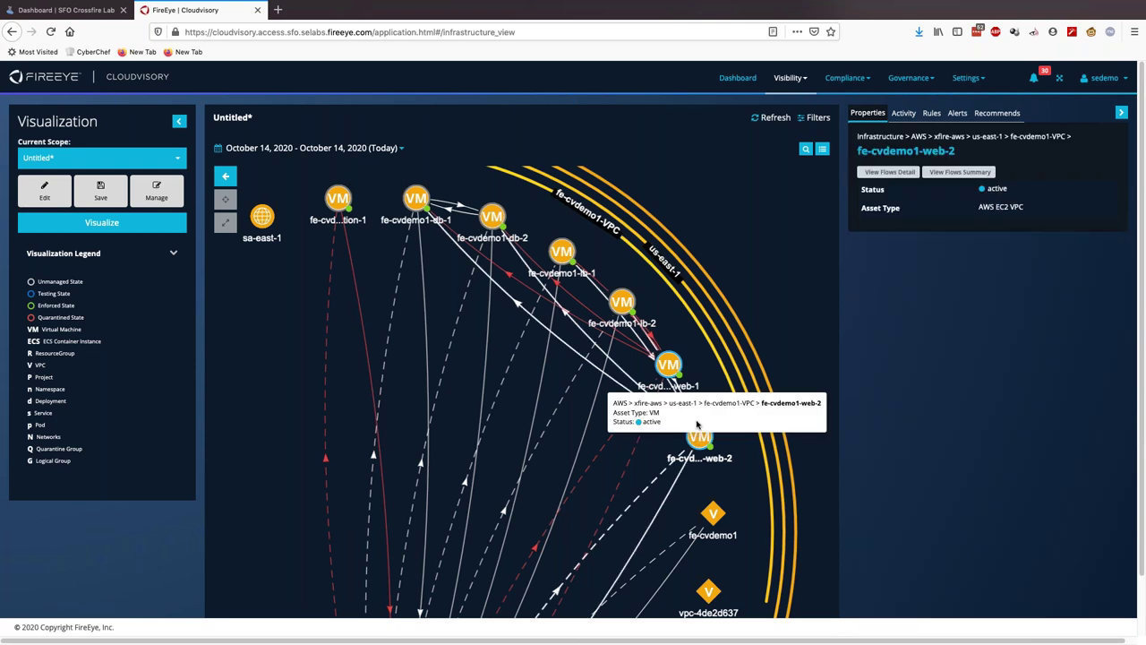
left_click(886, 172)
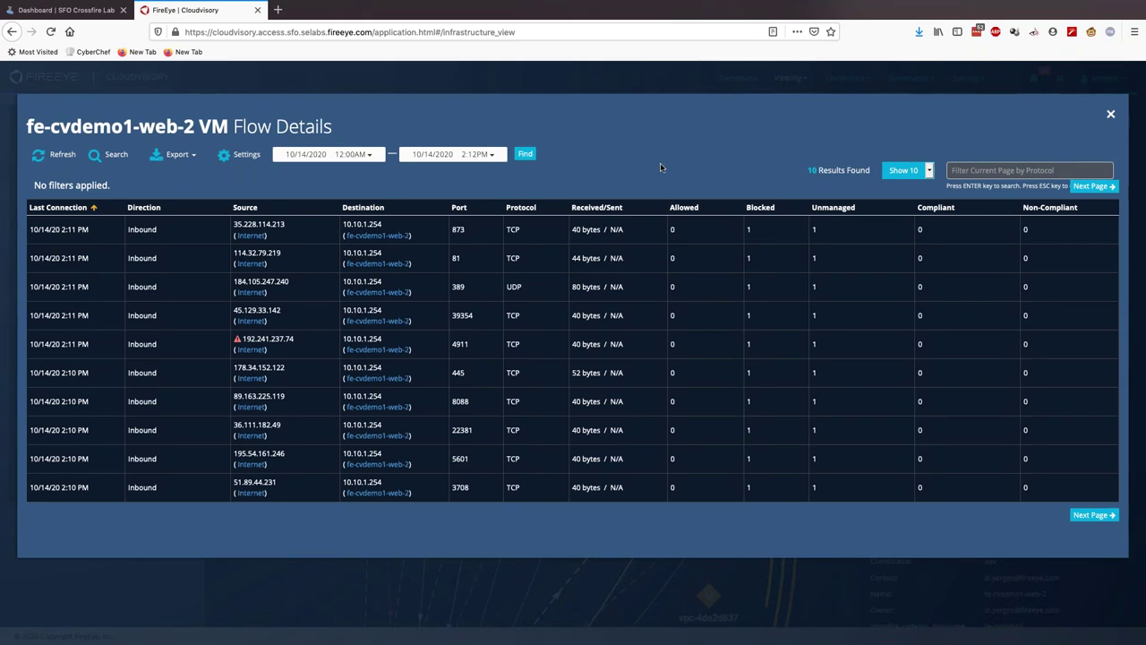
left_click(1108, 117)
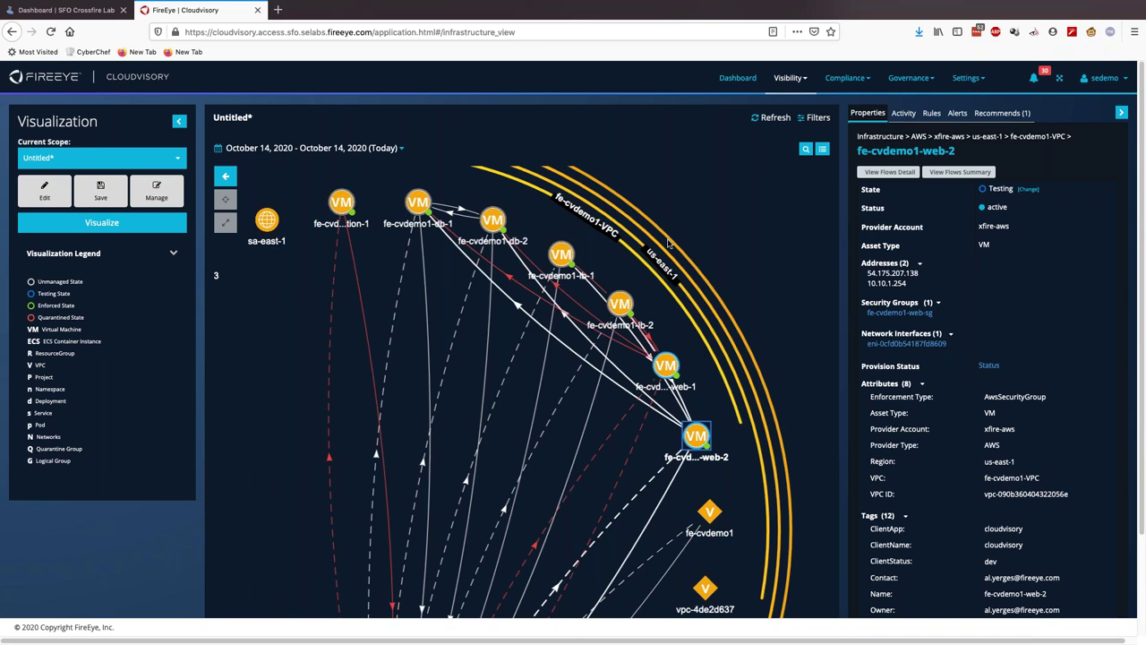
- View the recommendations for the fe-cvdemo1-web-2 VM and return to the main dashboard
left_click(989, 115)
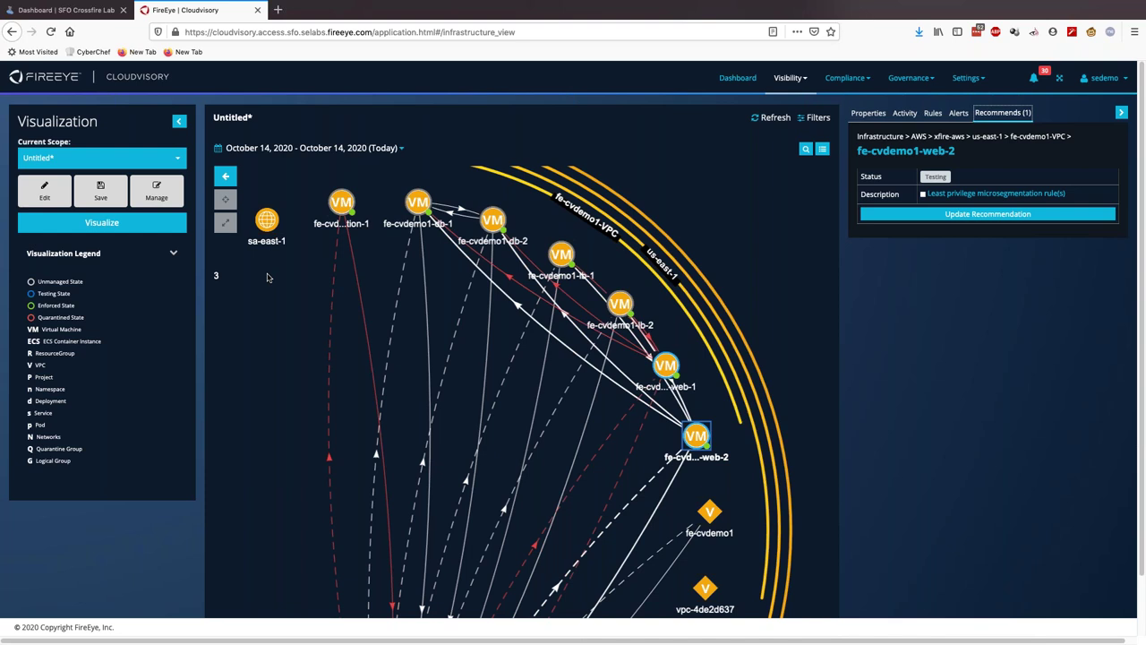
left_click(117, 81)
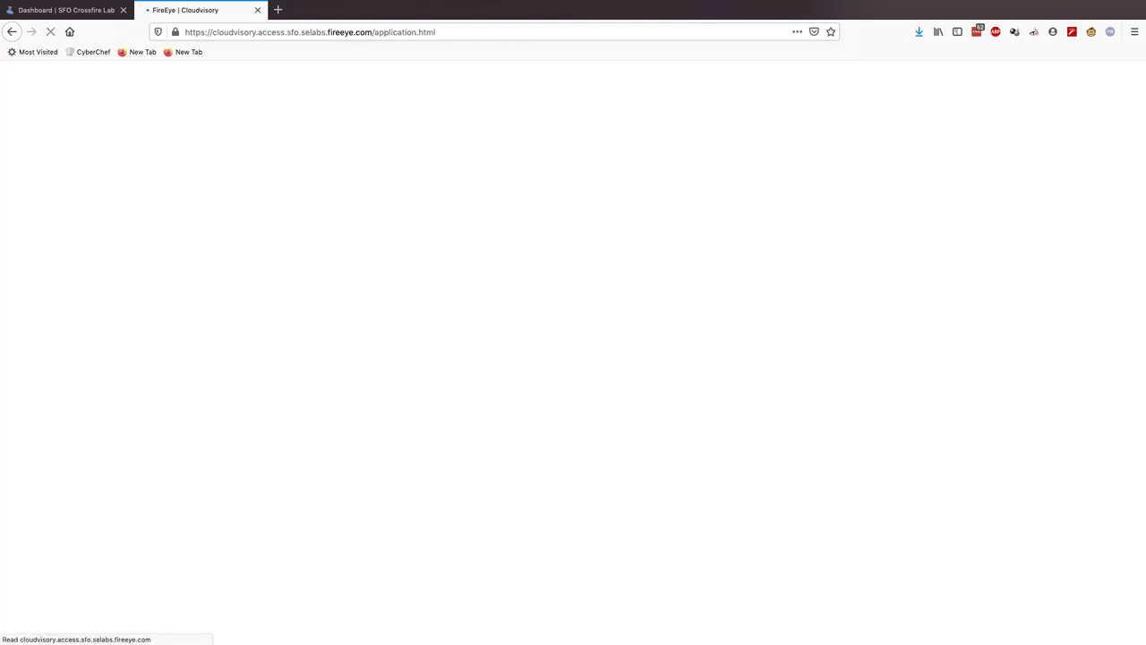
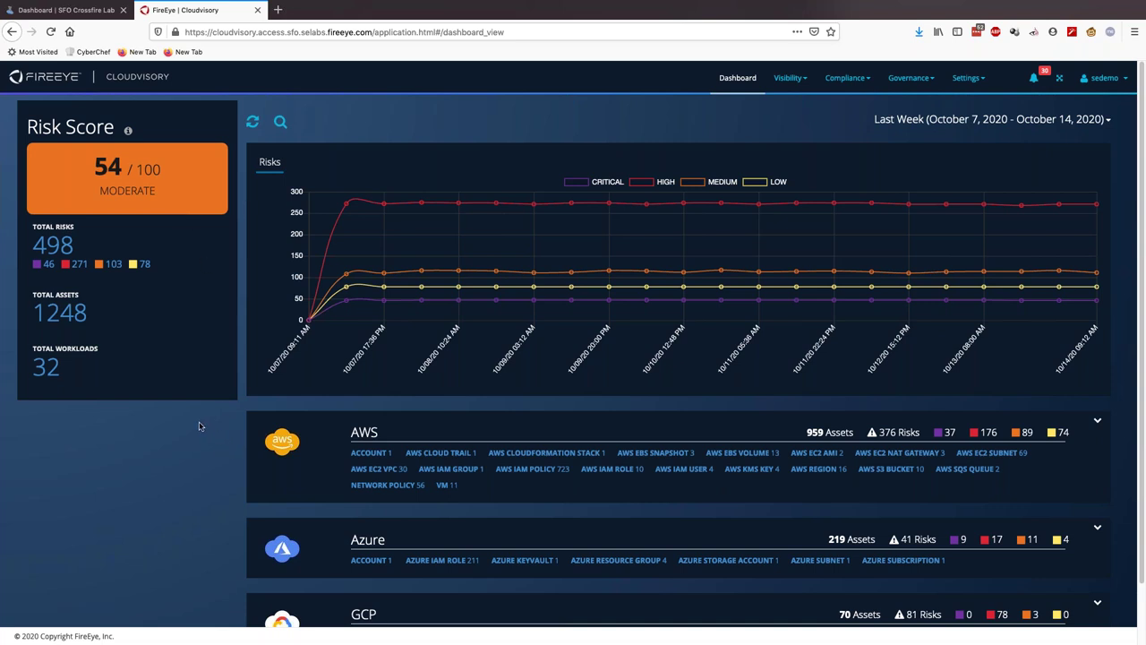
- Expand the AWS risk summary on the dashboard and show its risk metrics by attributes, grouped by service
scroll(197, 424, "down", 1)
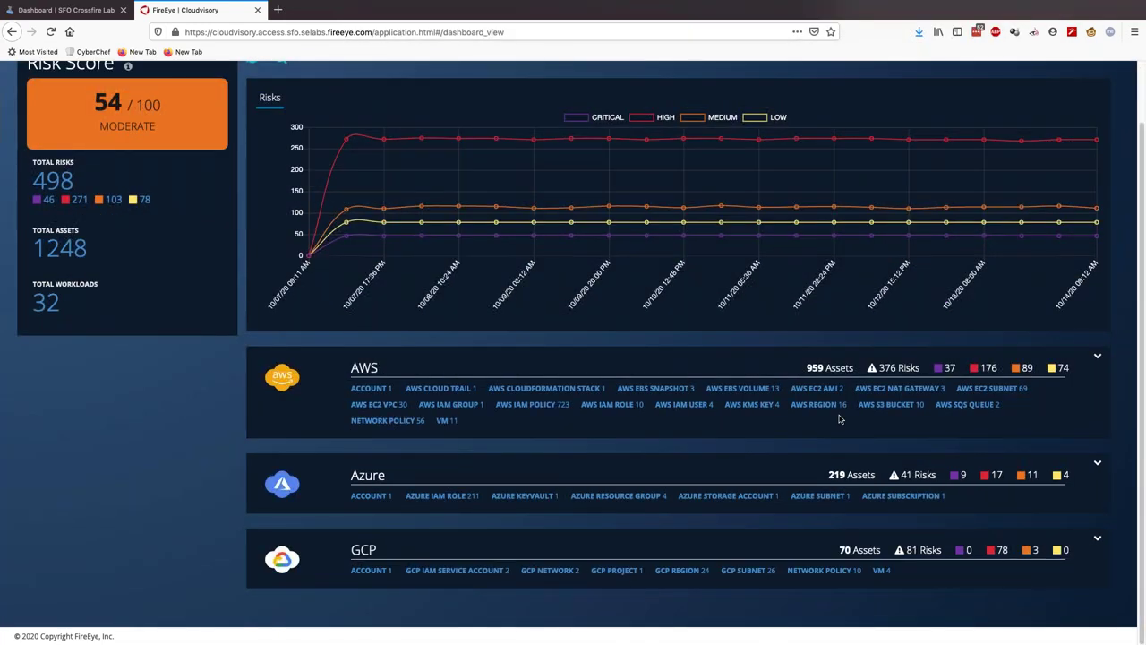
left_click(1098, 357)
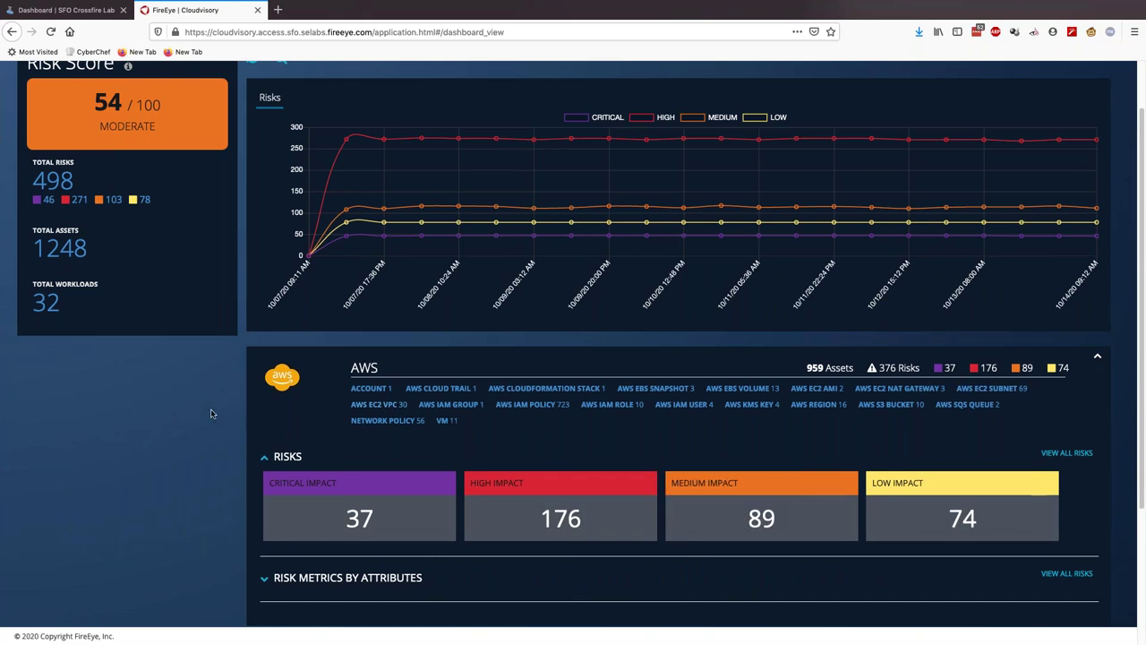
scroll(264, 402, "down", 3)
left_click(264, 393)
scroll(224, 358, "down", 1)
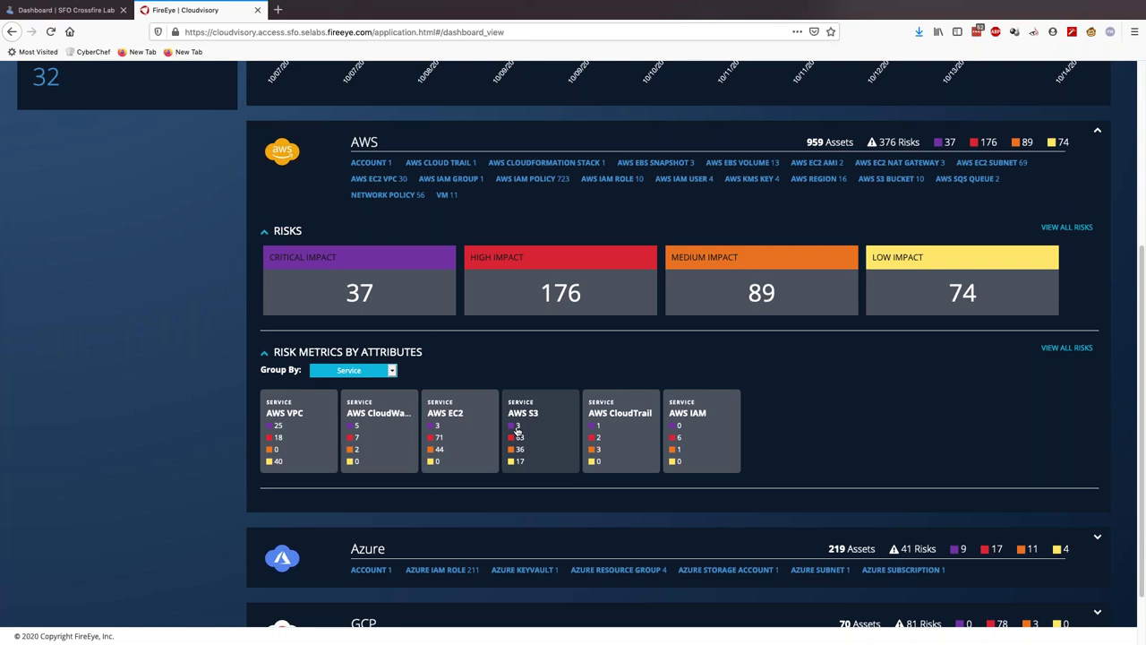
- Open the AWS critical-impact findings and show how to remediate the "AWS EC2 Instances (VMs) exposed to the Internet" check
left_click(359, 295)
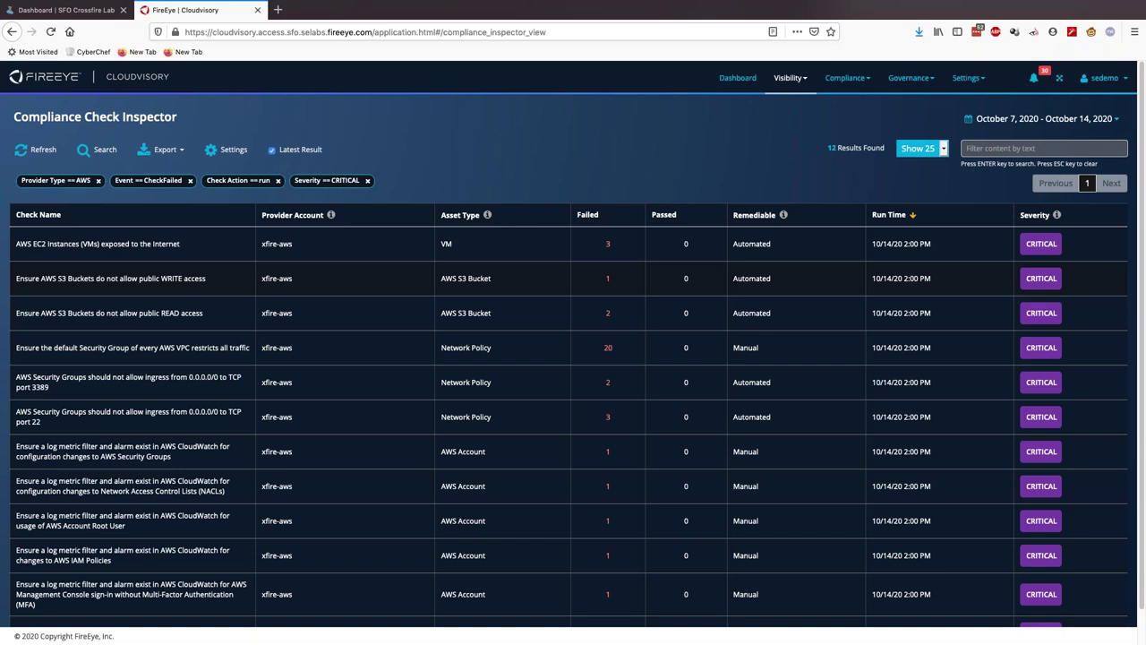
left_click(97, 246)
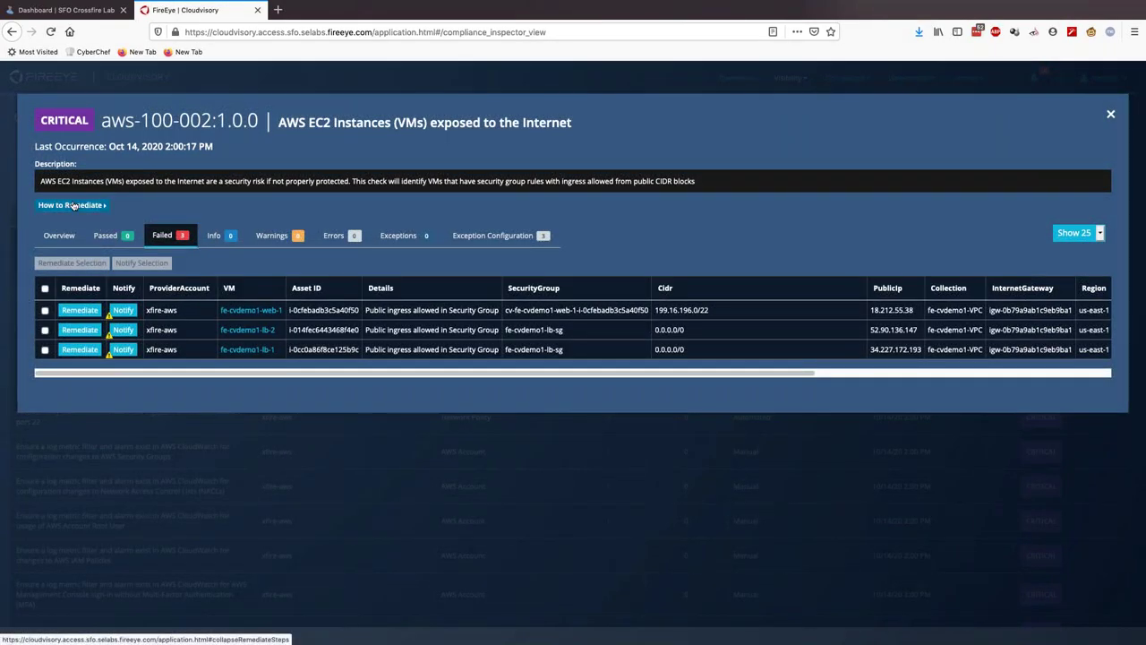
left_click(65, 205)
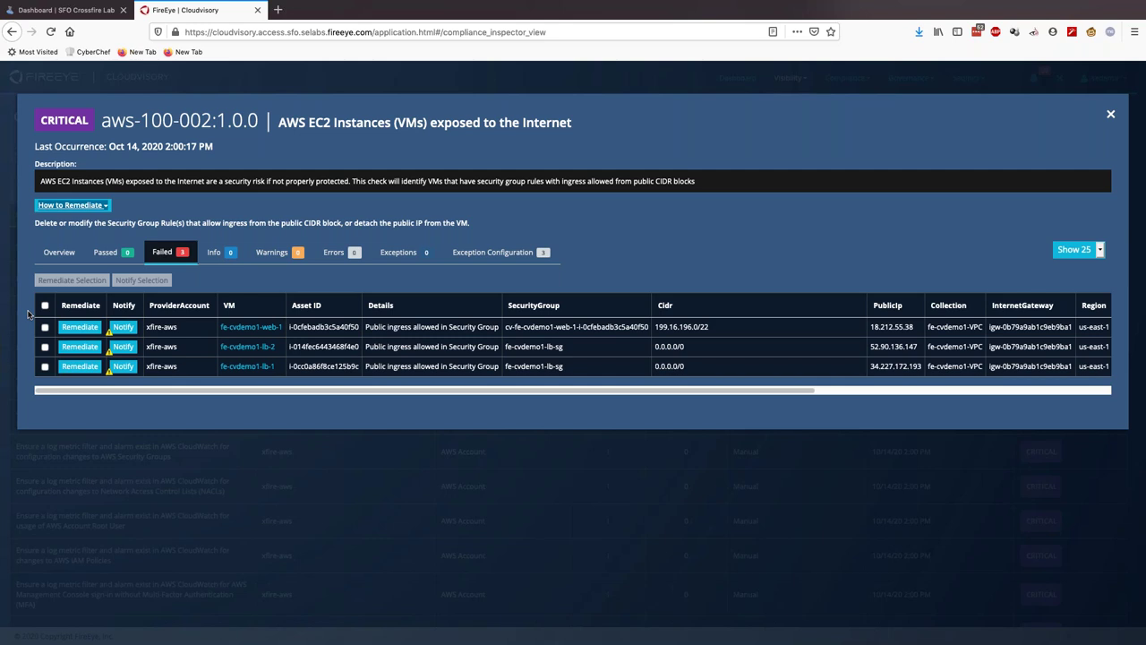
- Review the remediation options and the email notification form for the failed fe-cvdemo1-web-1 VM, cancelling both
left_click(83, 330)
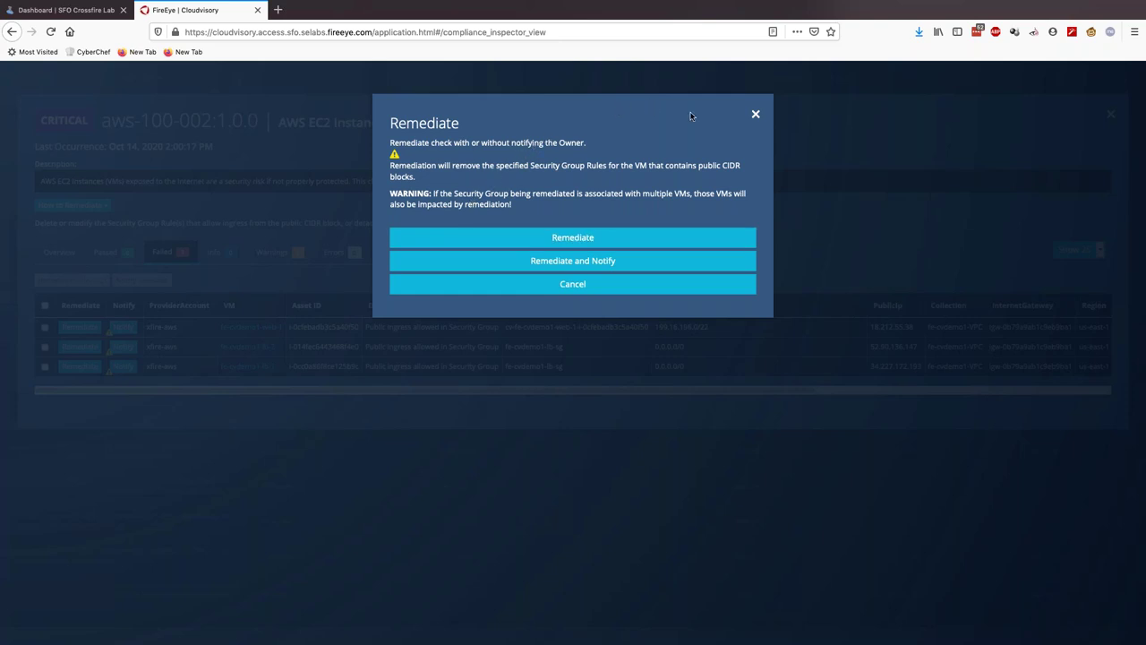
left_click(753, 114)
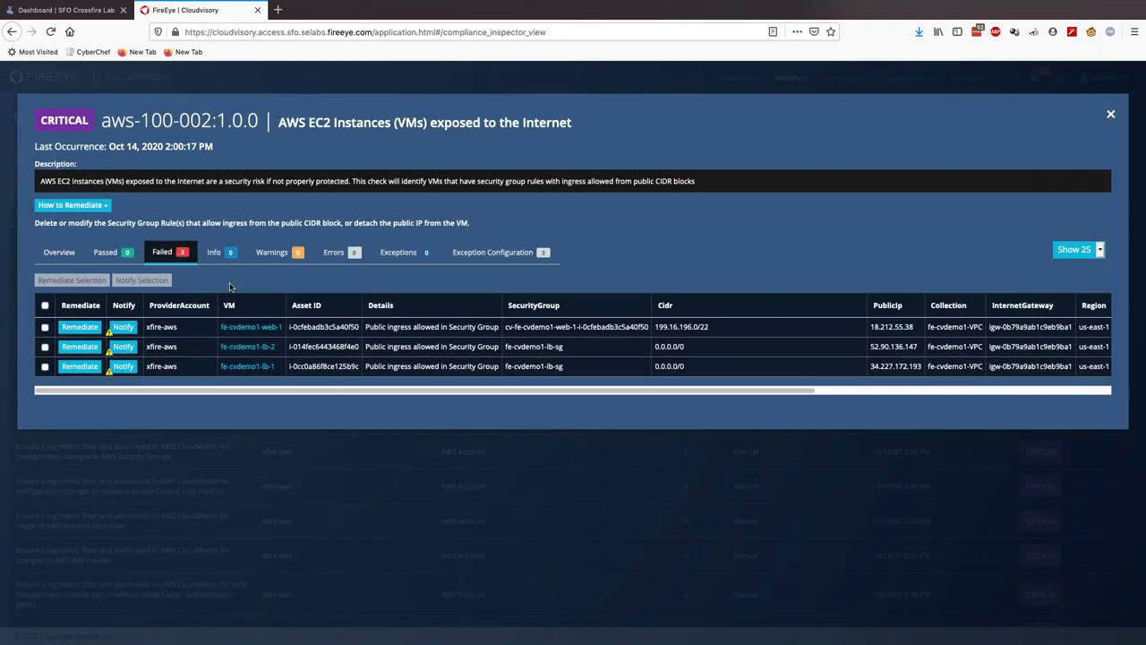
left_click(124, 327)
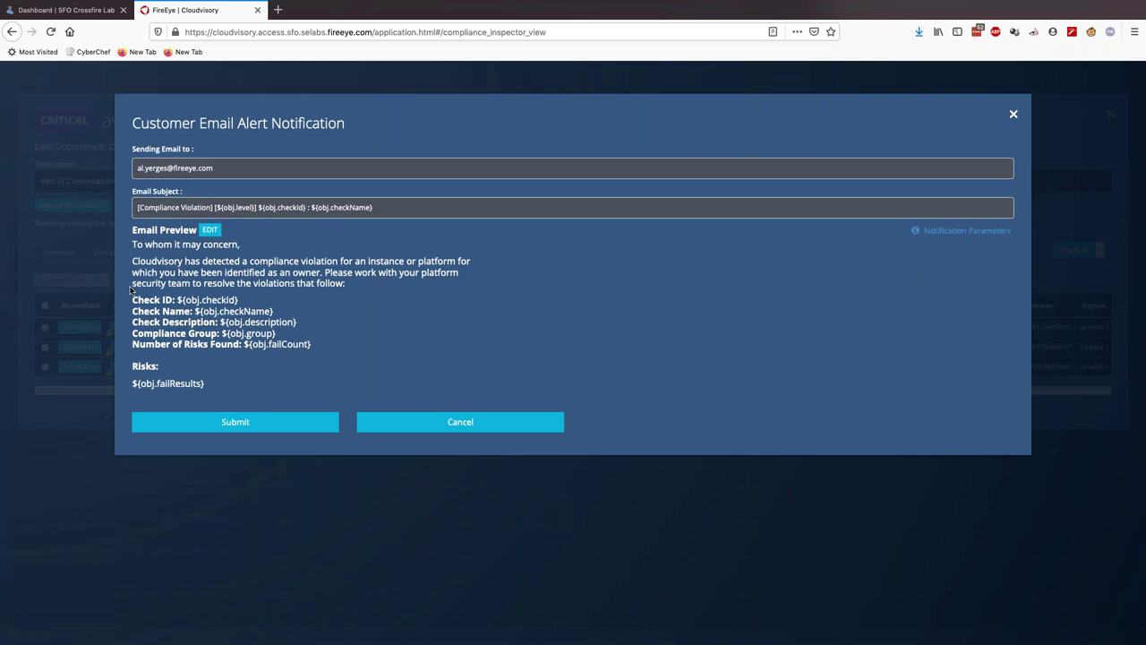
left_click(413, 425)
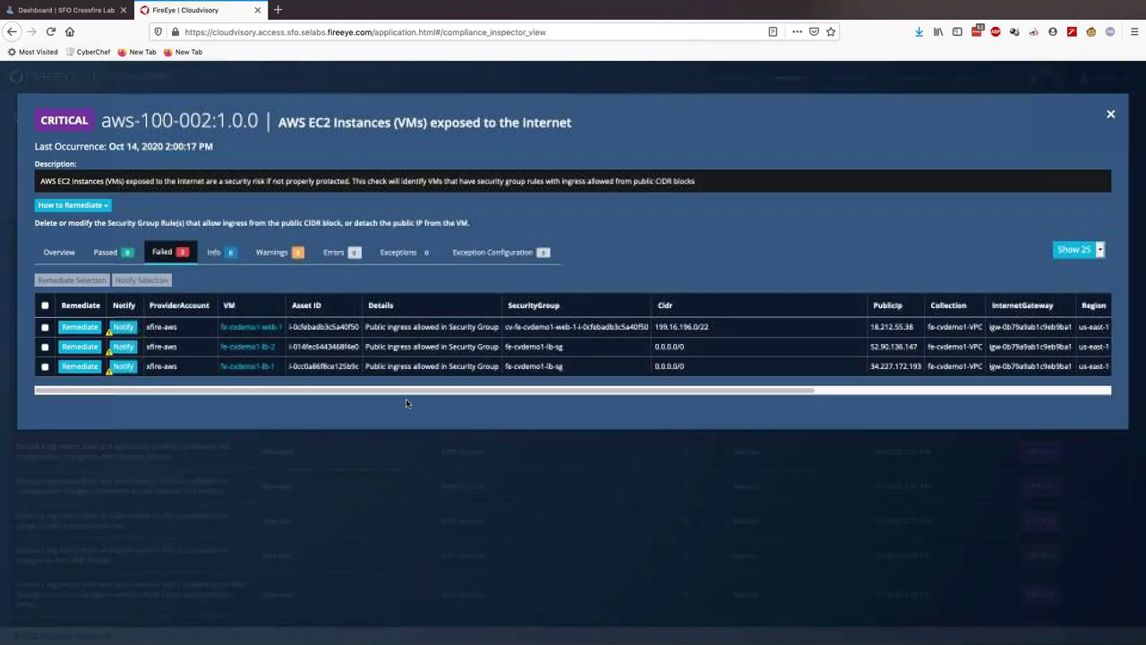
- Review the exception creation form for the fe-cvdemo1-web-1 failure without submitting it, and close the check's details
left_click(472, 253)
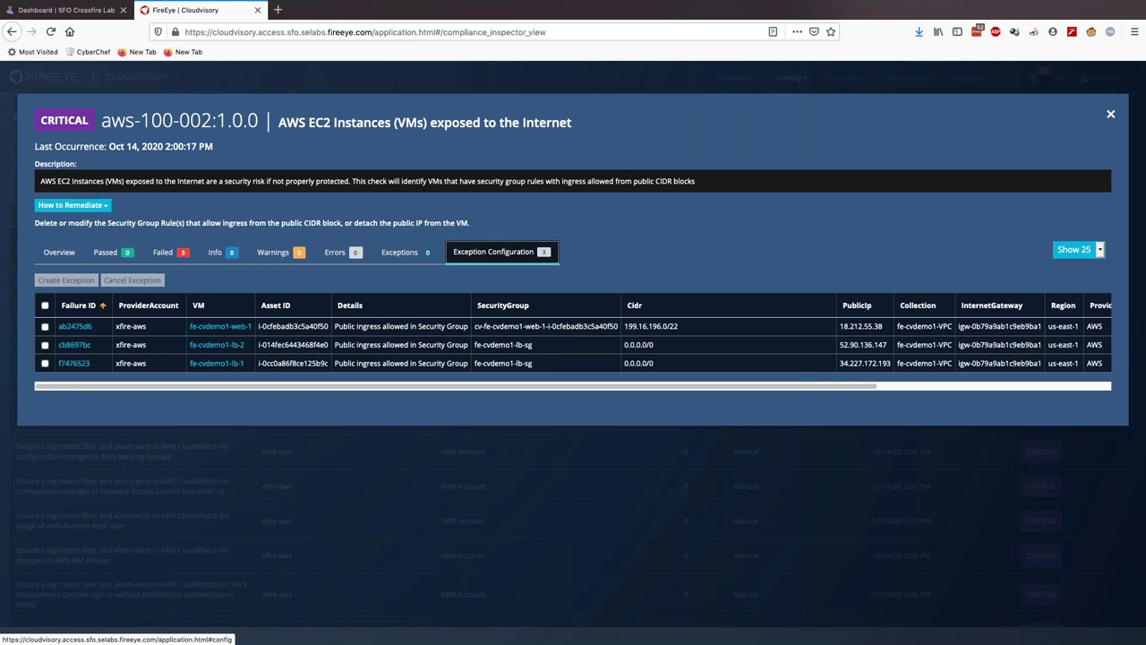
left_click(44, 328)
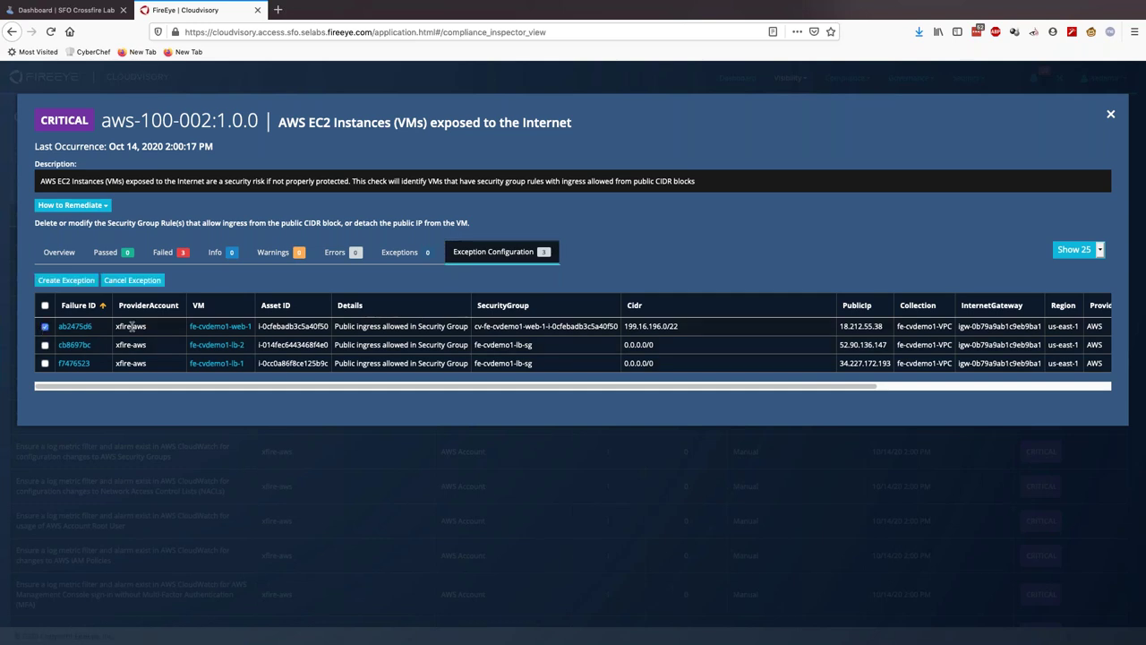
left_click(64, 281)
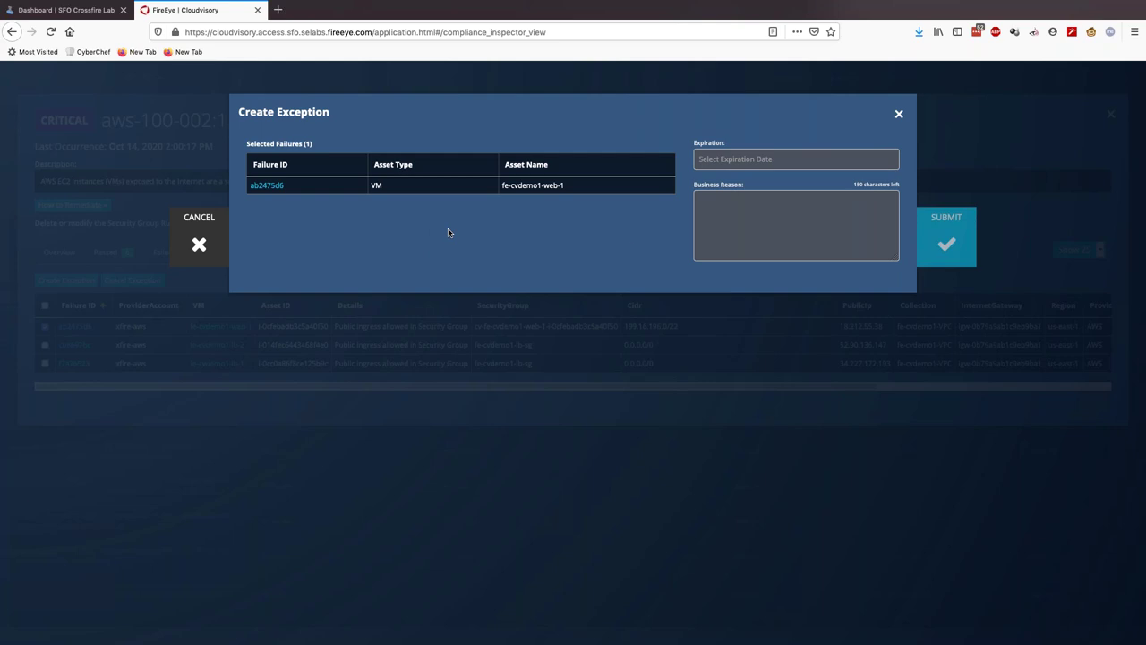
left_click(898, 115)
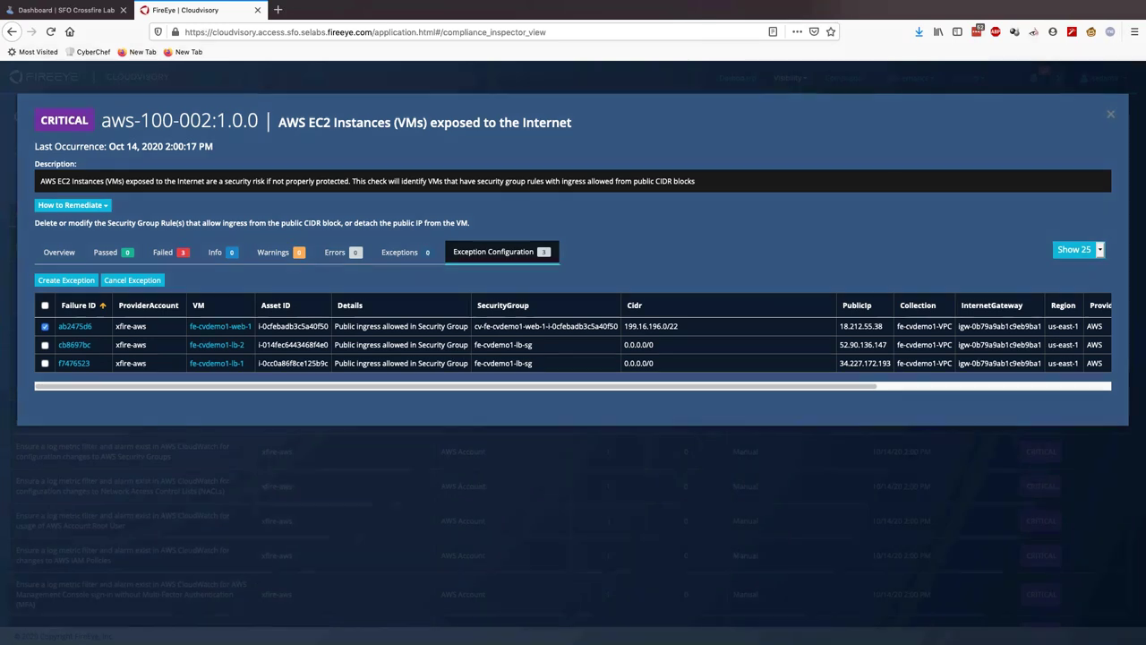
left_click(1110, 113)
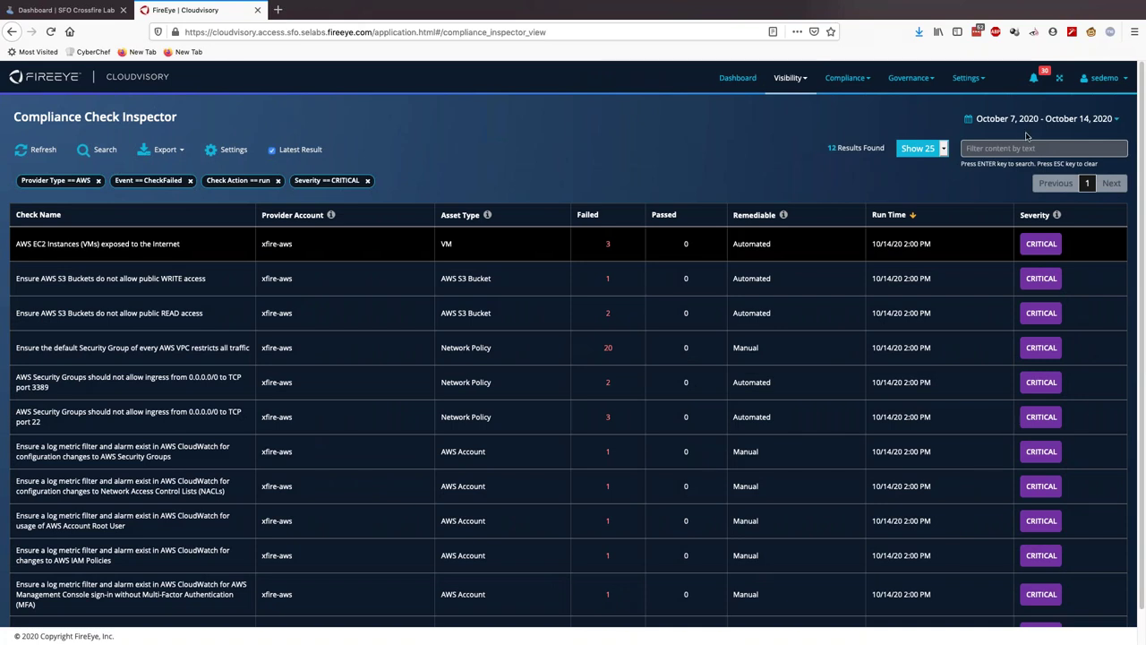
- Download the AWS CIS compliance report for xfire-aws-group as a PDF, view it in Firefox, and return to the dashboard
left_click(844, 79)
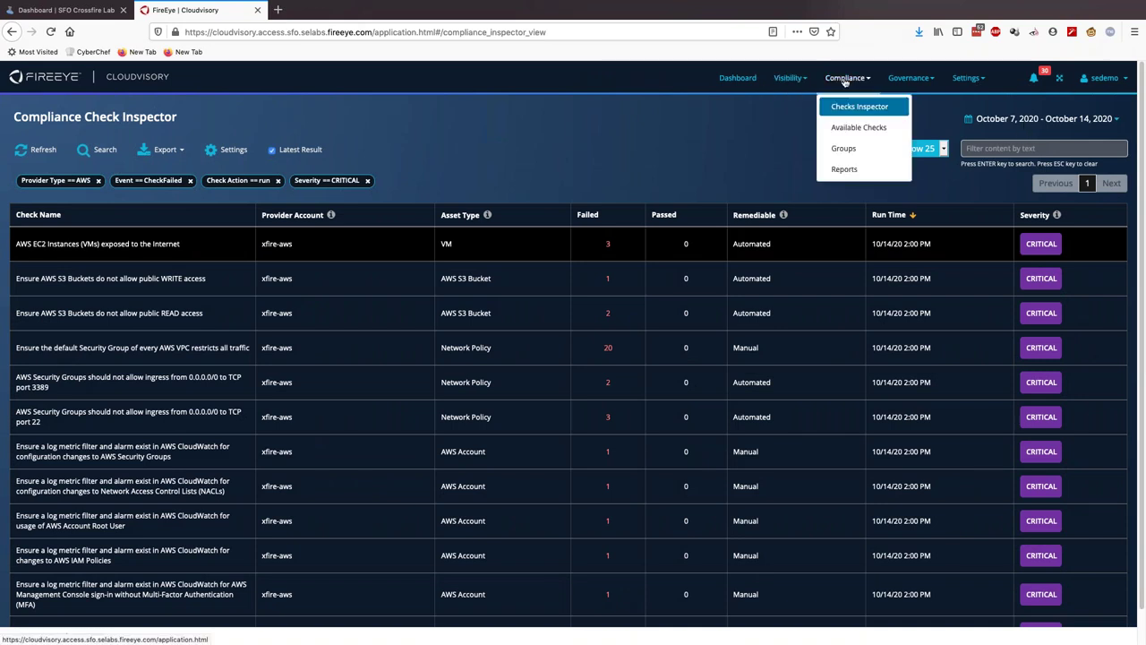
left_click(846, 169)
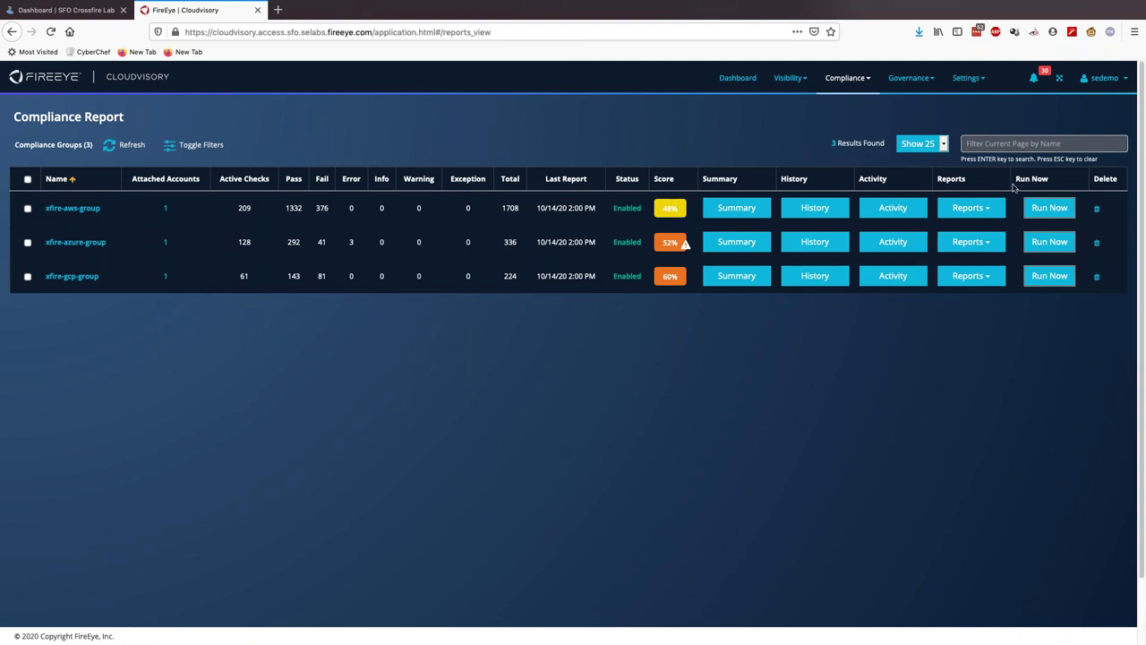
left_click(990, 210)
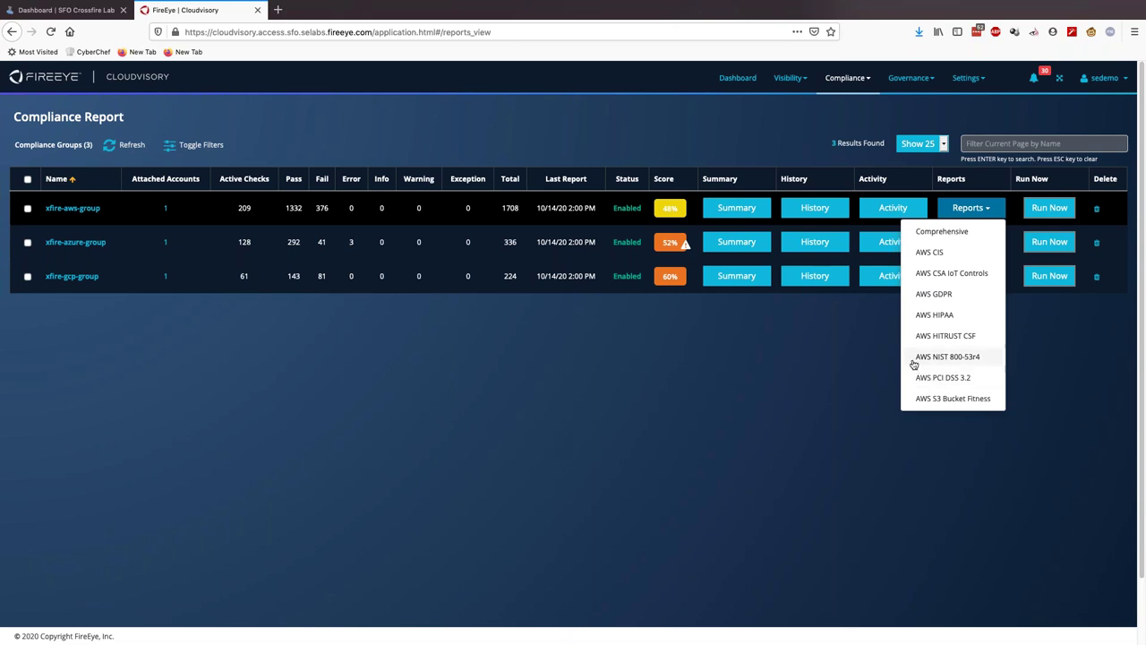
left_click(936, 253)
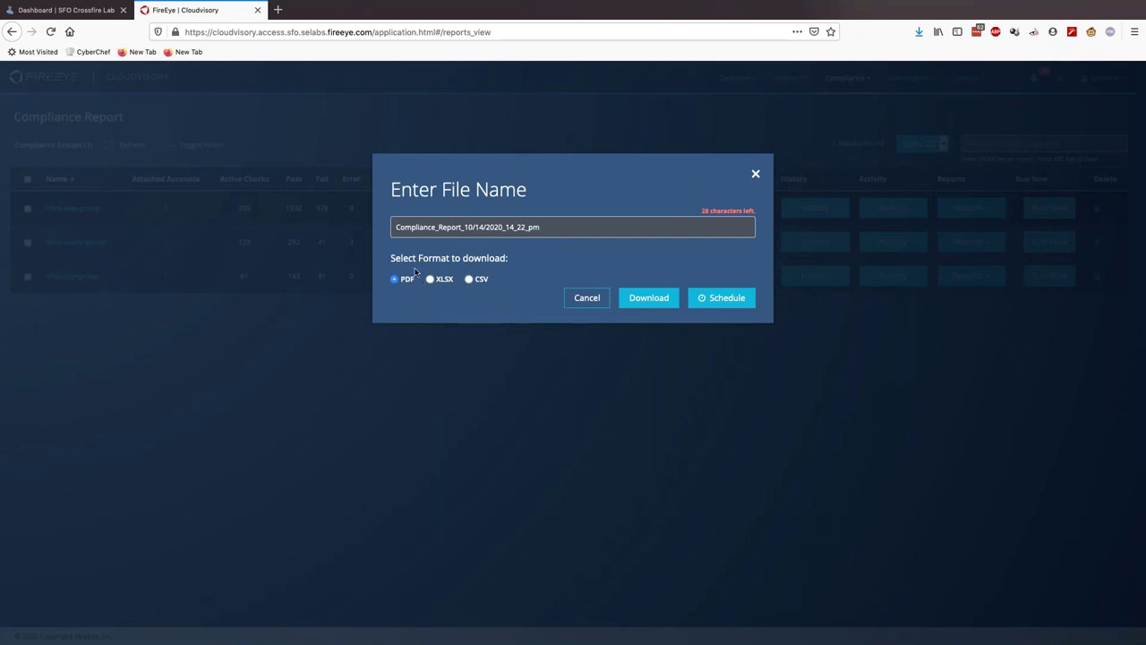
left_click(655, 301)
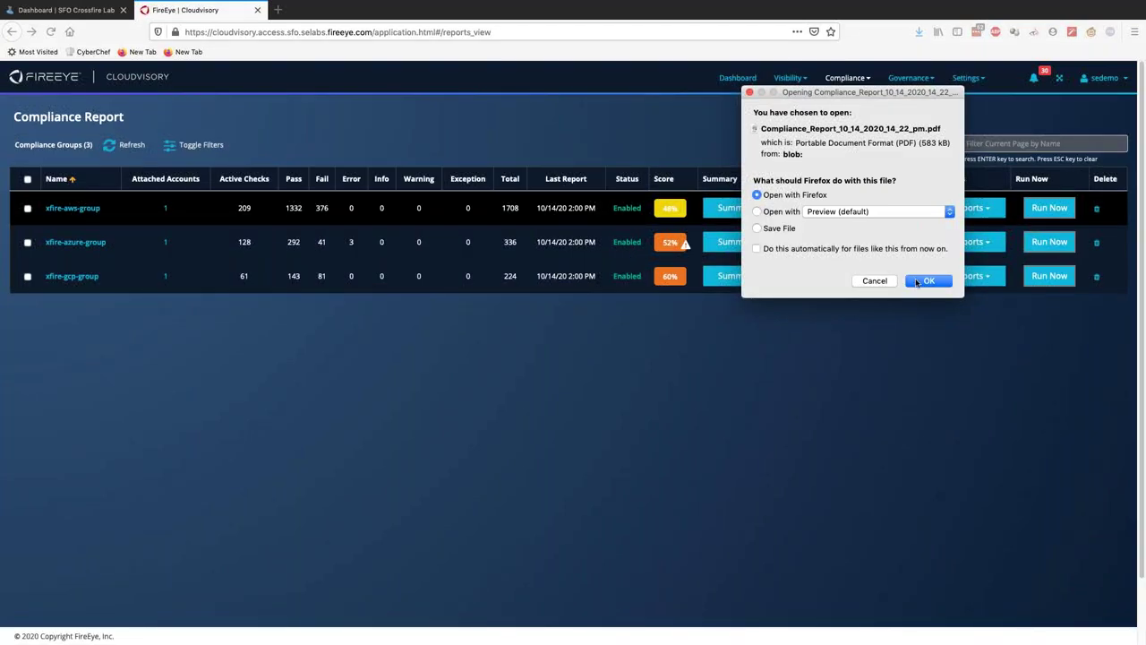
left_click(917, 283)
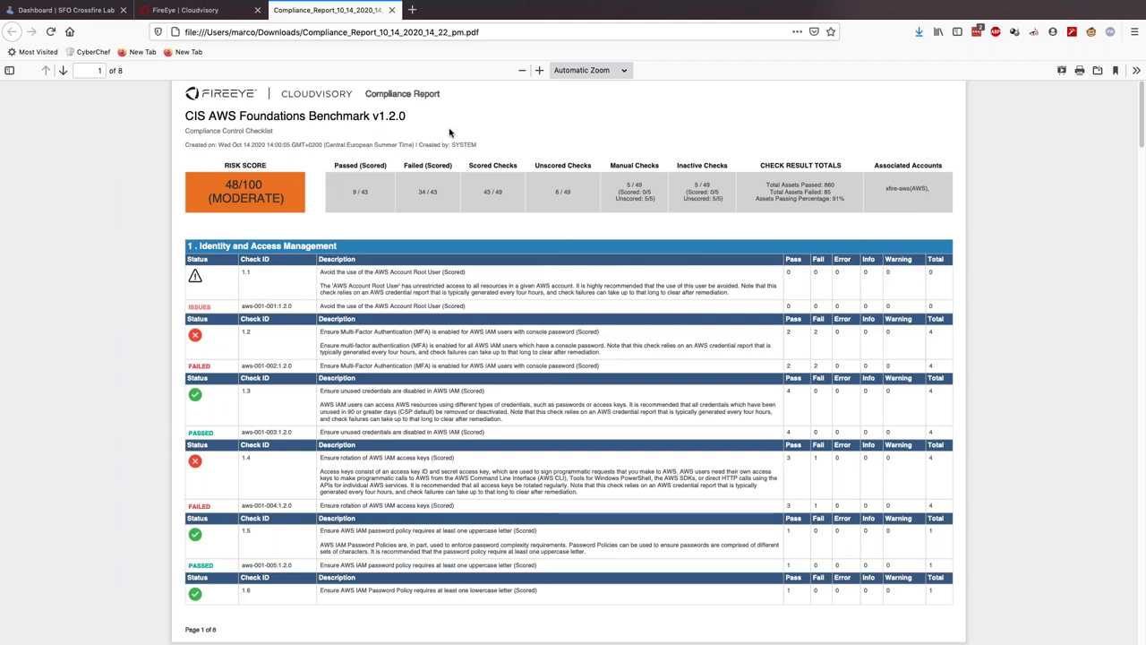
left_click(391, 10)
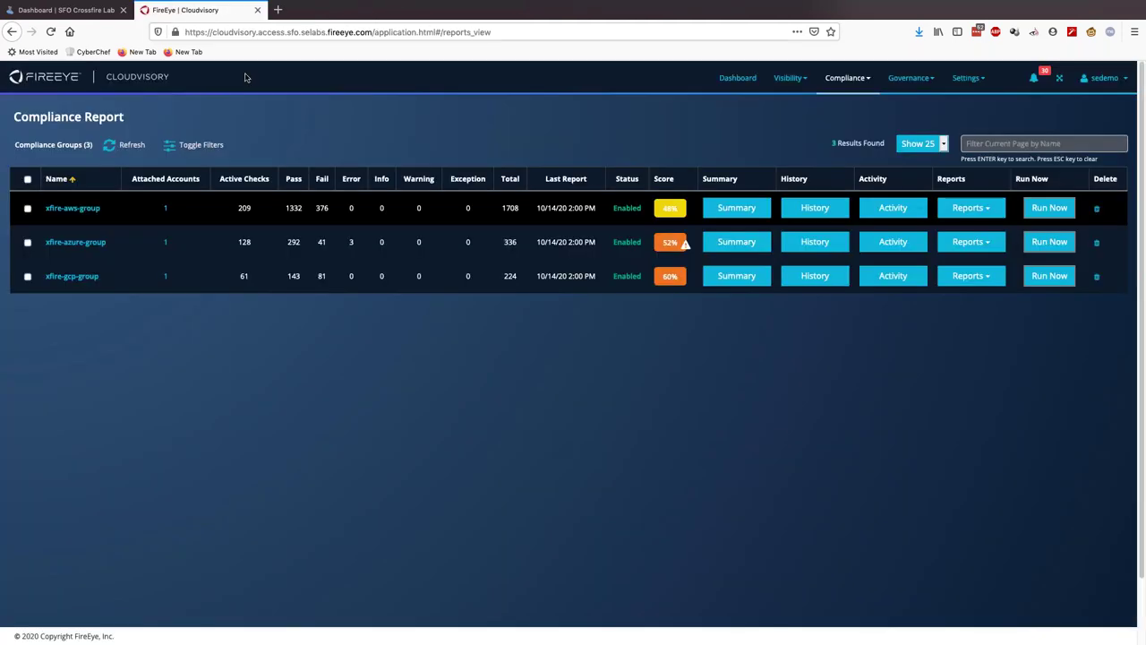
left_click(161, 78)
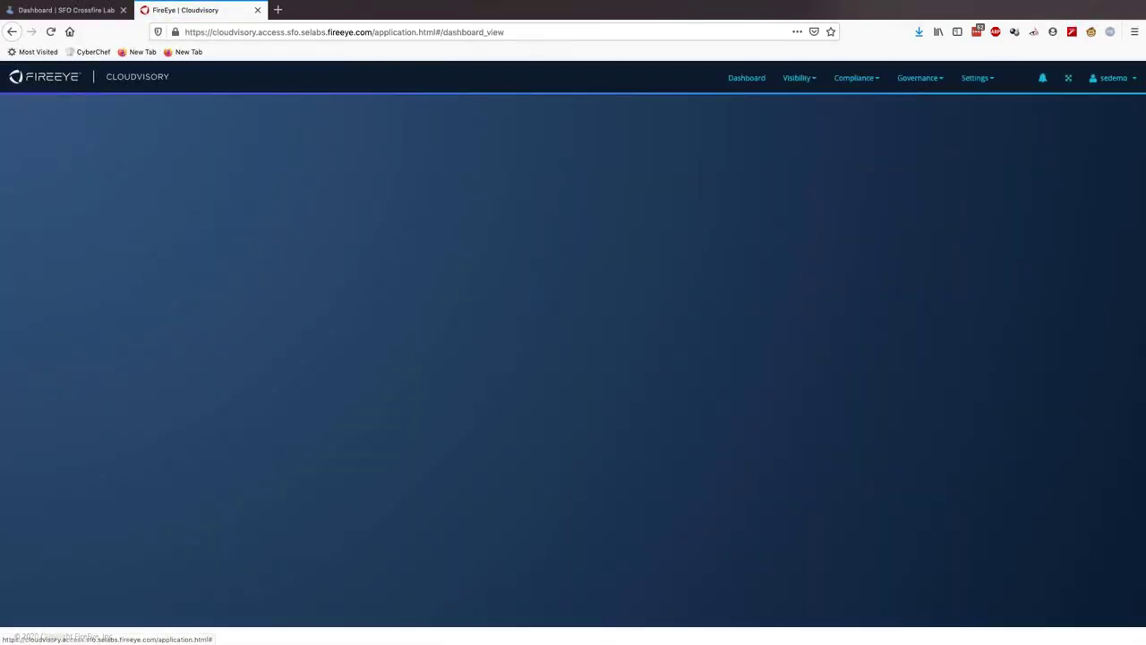
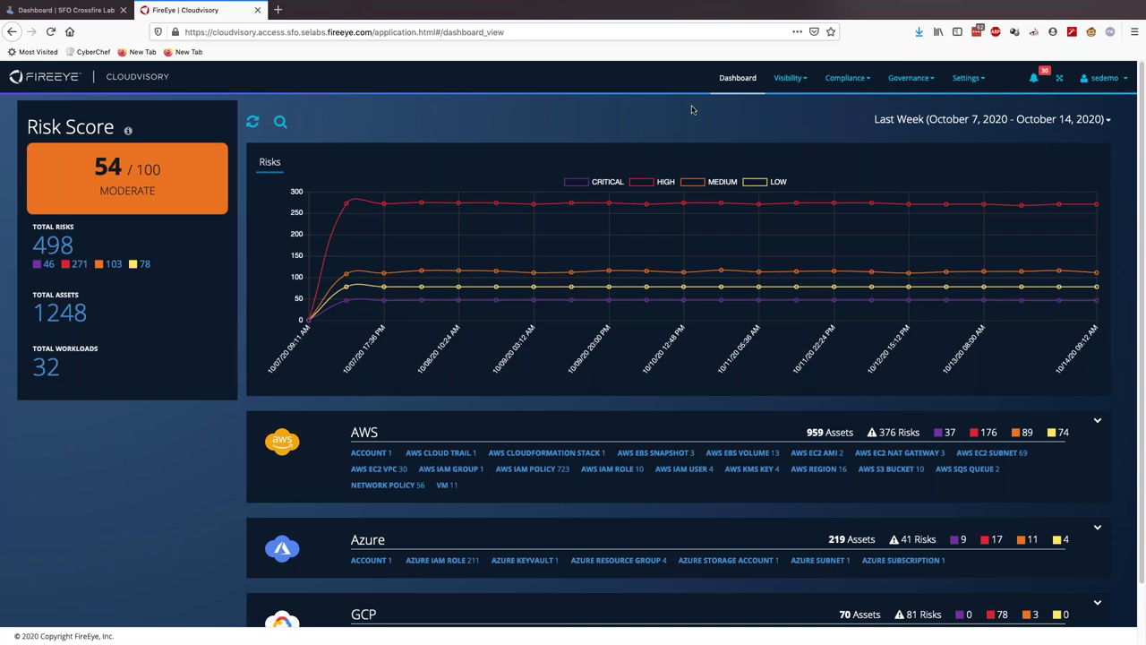
- Open the xfire-aws-group configuration under compliance groups and filter its checks by "encryption"
left_click(846, 79)
left_click(844, 148)
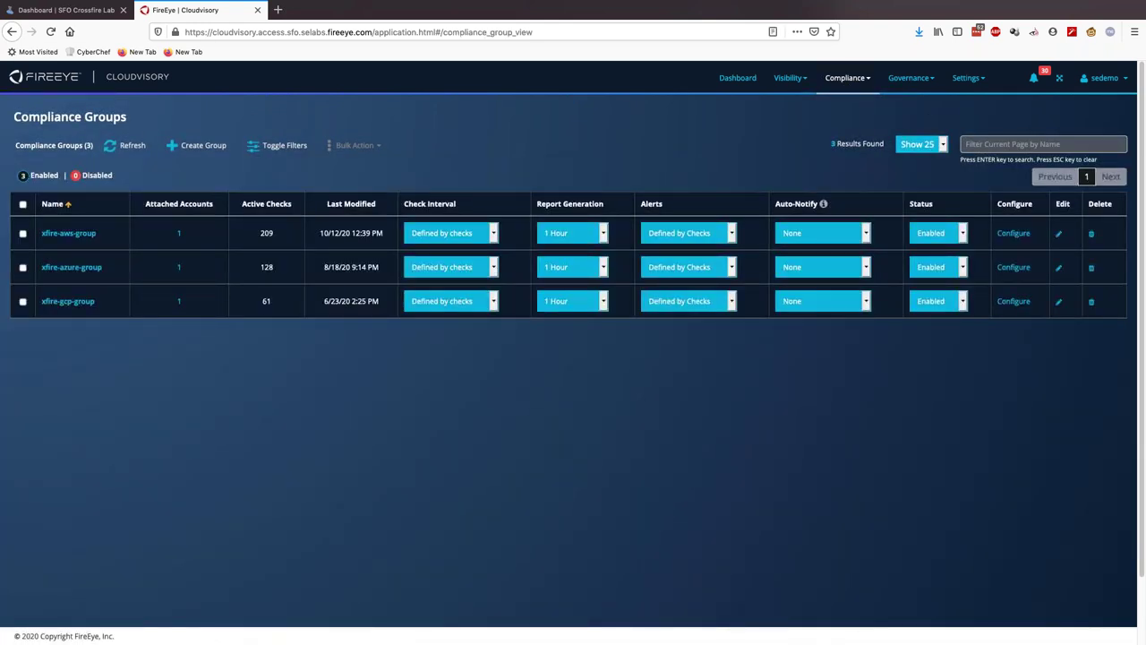
left_click(1011, 235)
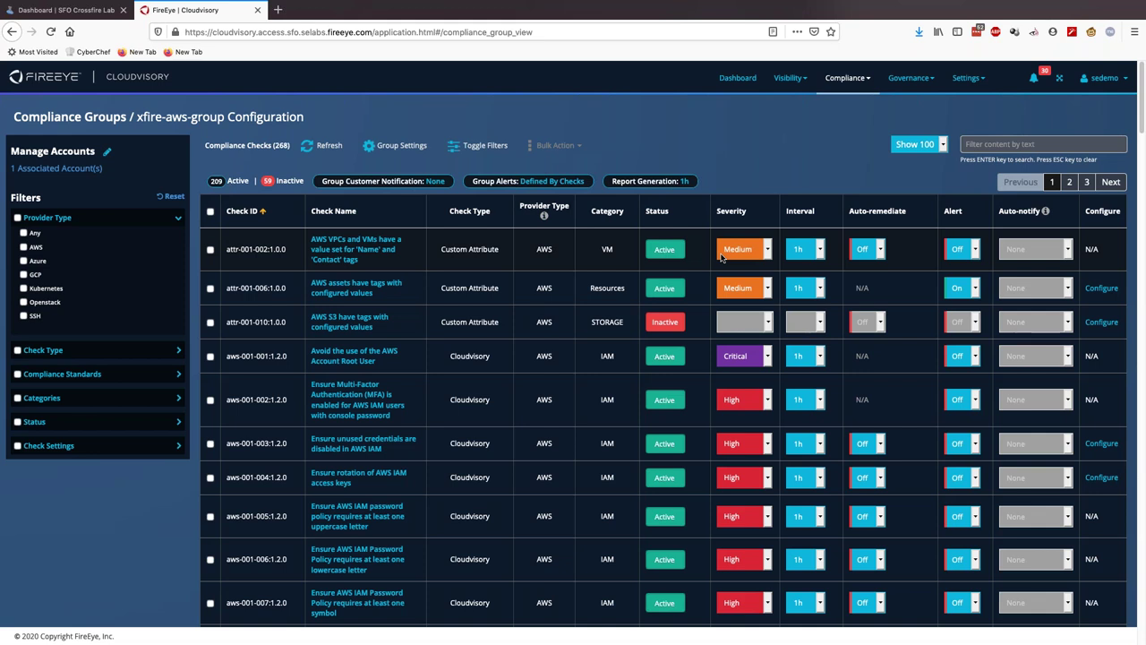
left_click(1003, 144)
type("encr")
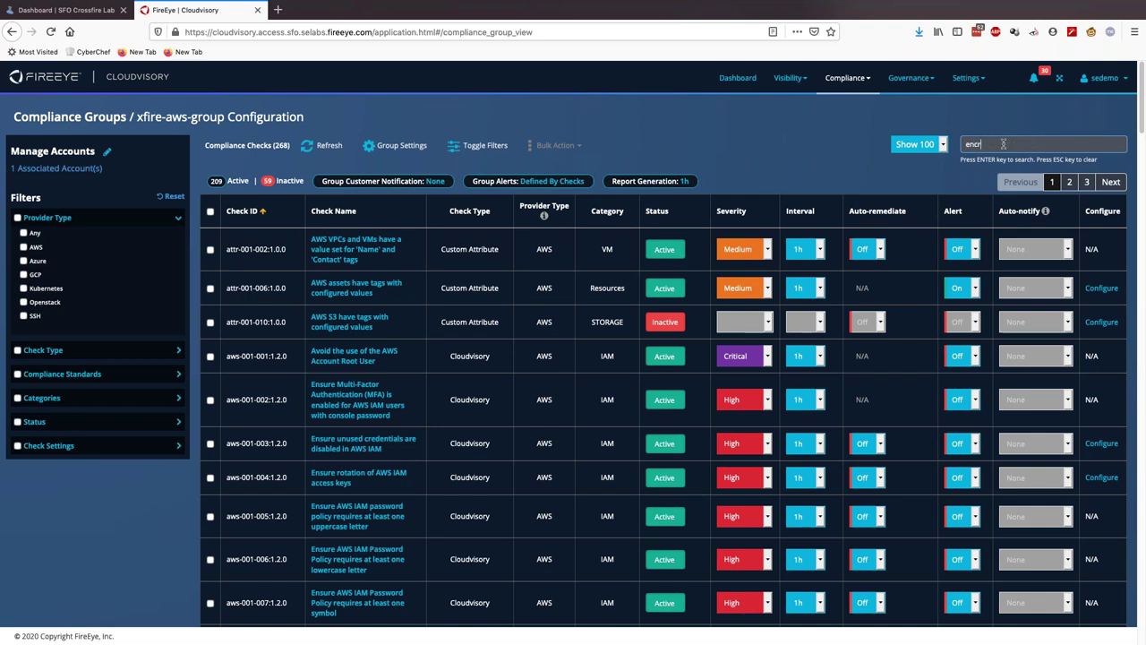
type("yption")
key("Return")
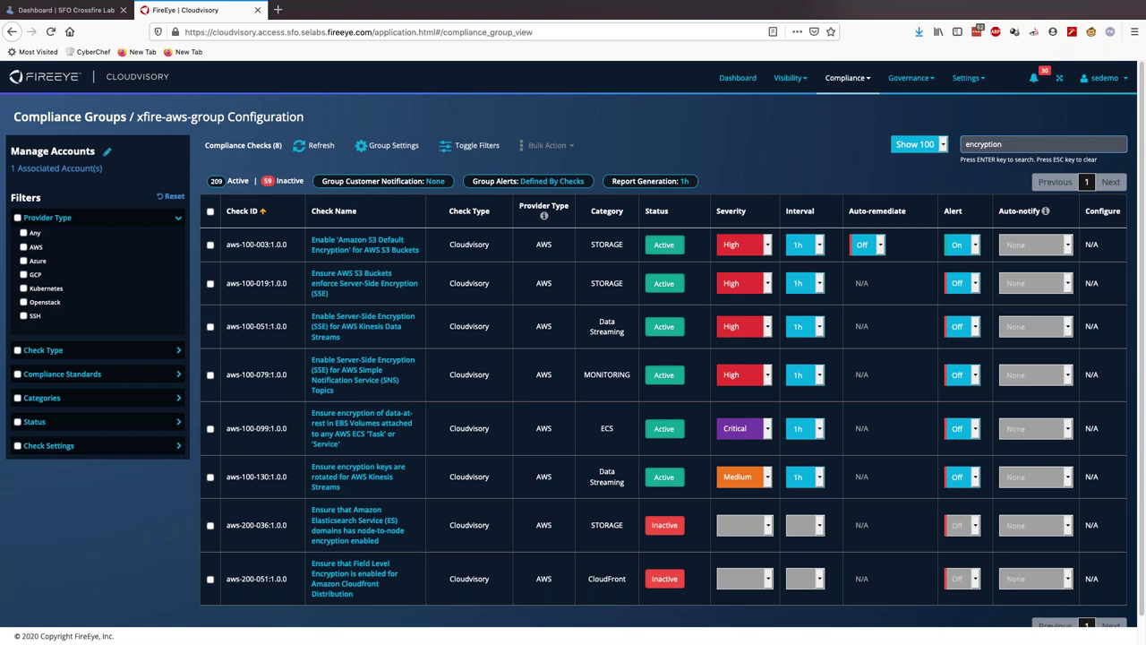
- Review the description and remediation details of the "Enable 'Amazon S3 Default Encryption' for AWS S3 Buckets" check
left_click(333, 247)
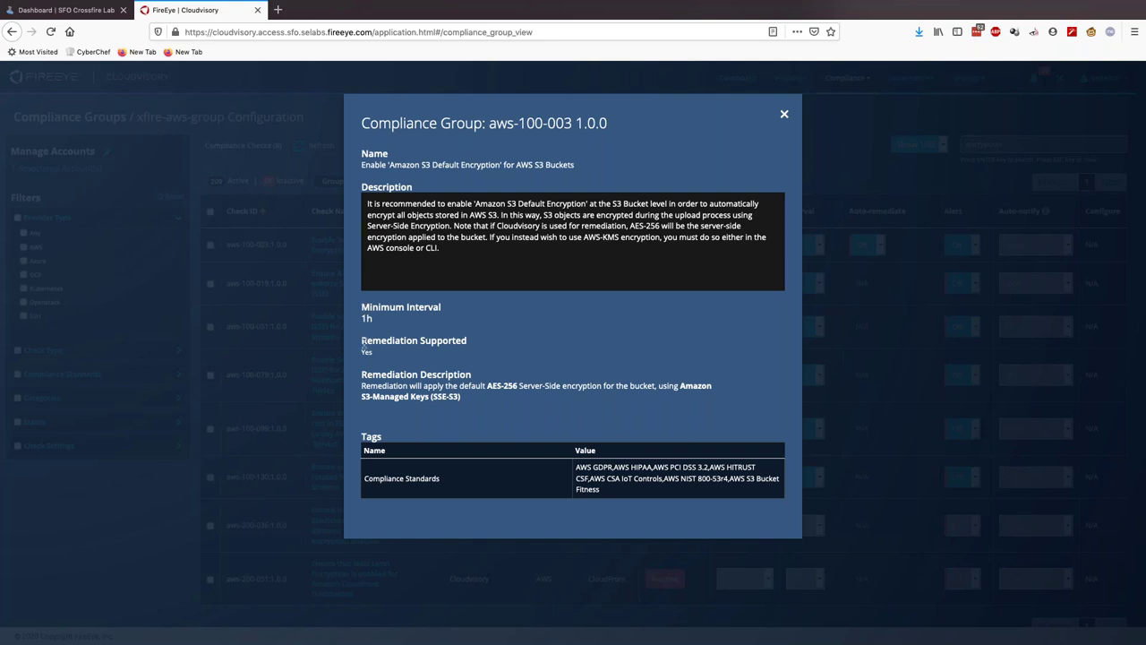
left_click_drag(361, 351, 388, 354)
left_click(386, 390)
left_click(784, 117)
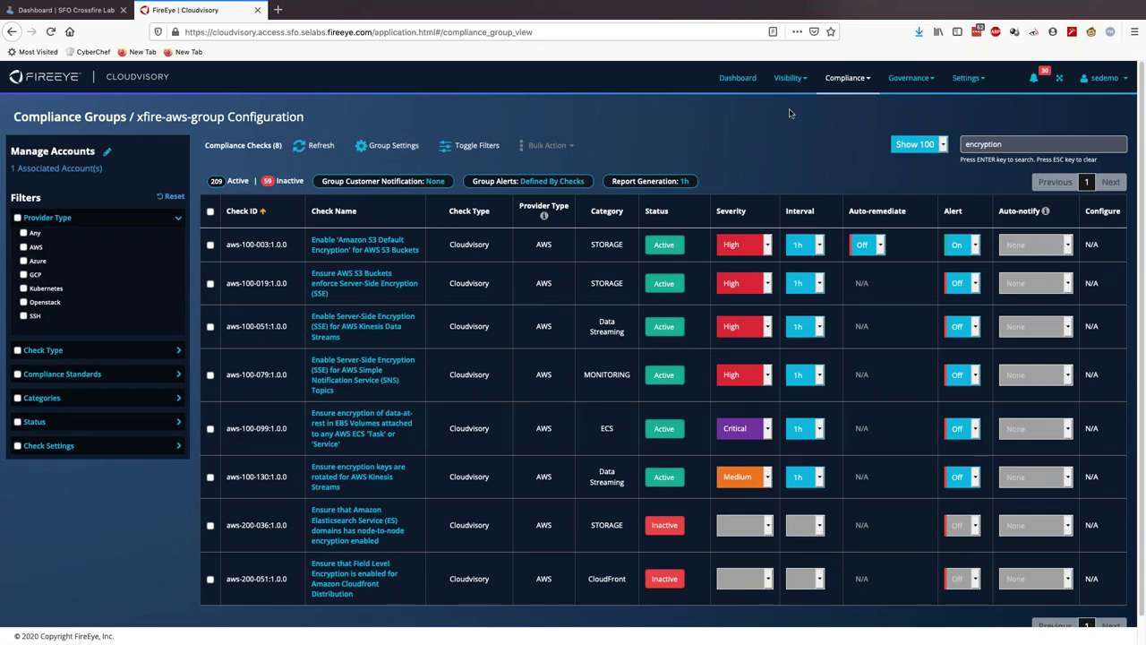
- Choose On for auto-remediation of the Amazon S3 default encryption check, but decline the confirmation
left_click(879, 246)
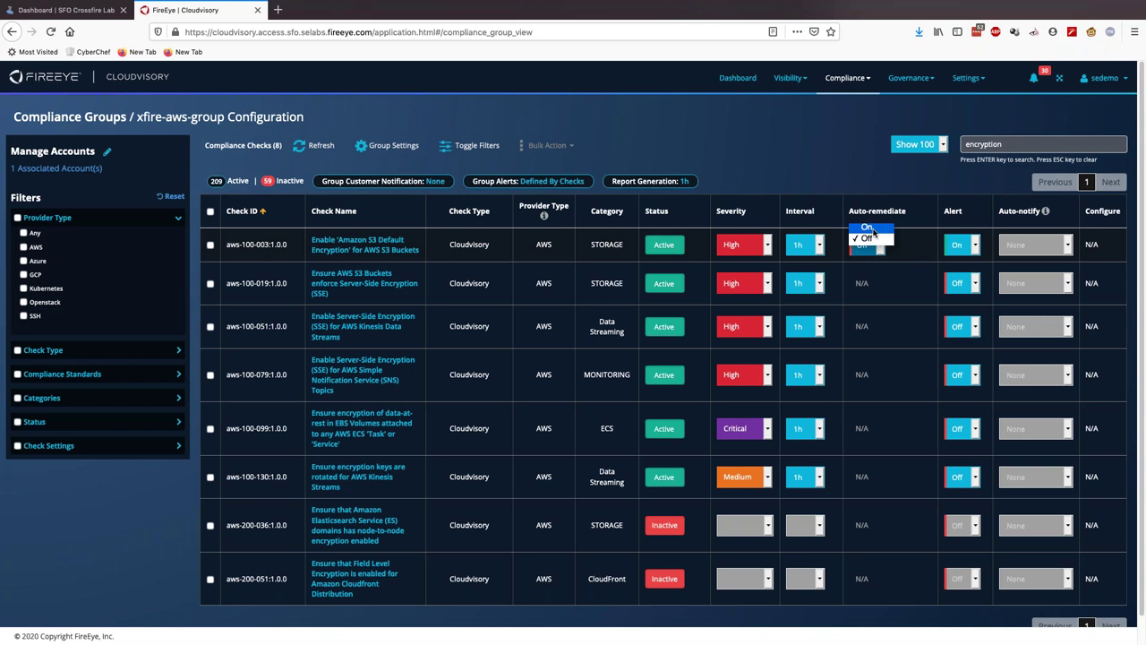
left_click(867, 228)
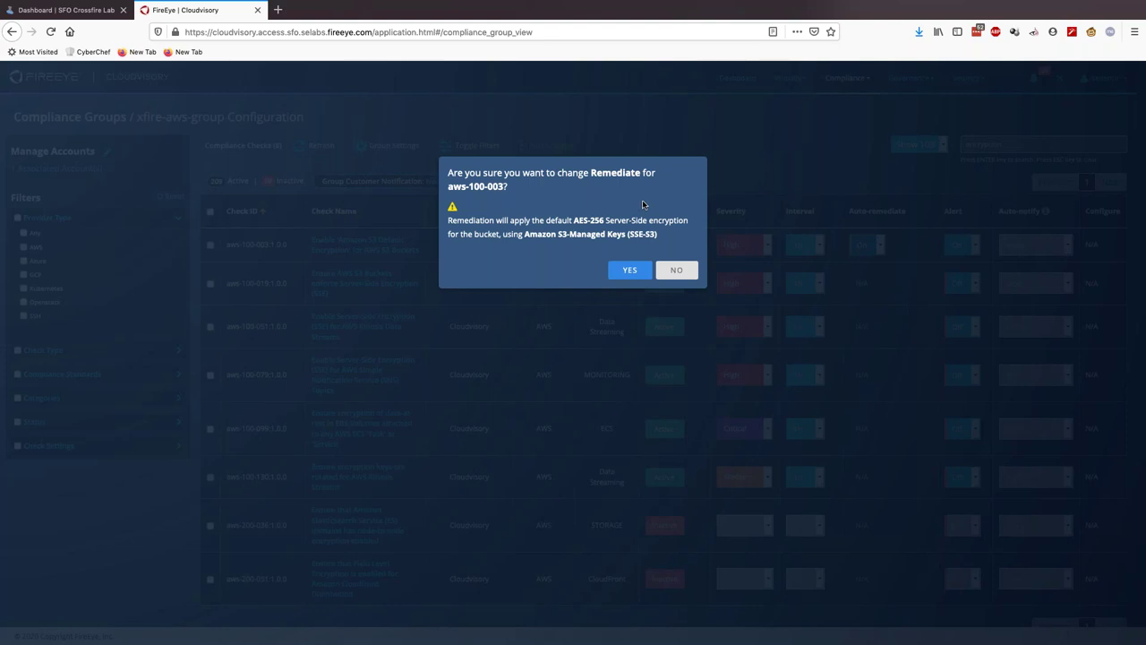
left_click(680, 270)
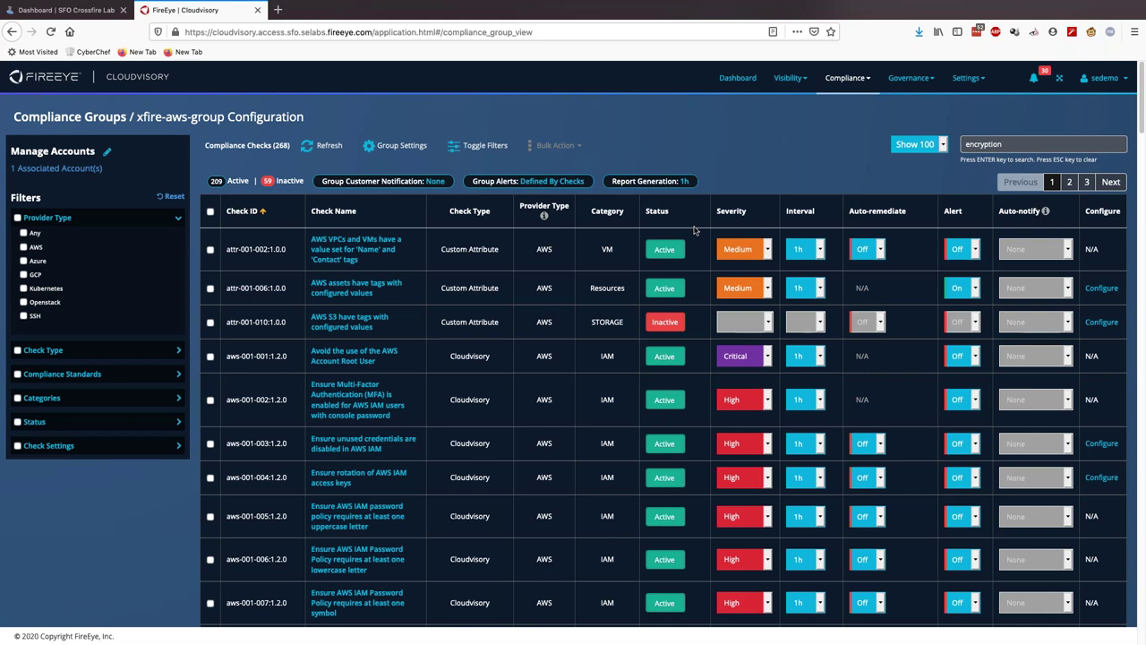
- Open the infrastructure visualization and drill down through AWS, xfire-aws and us-east-1 to the VMs of fe-cvdemo1-VPC
left_click(790, 78)
left_click(787, 128)
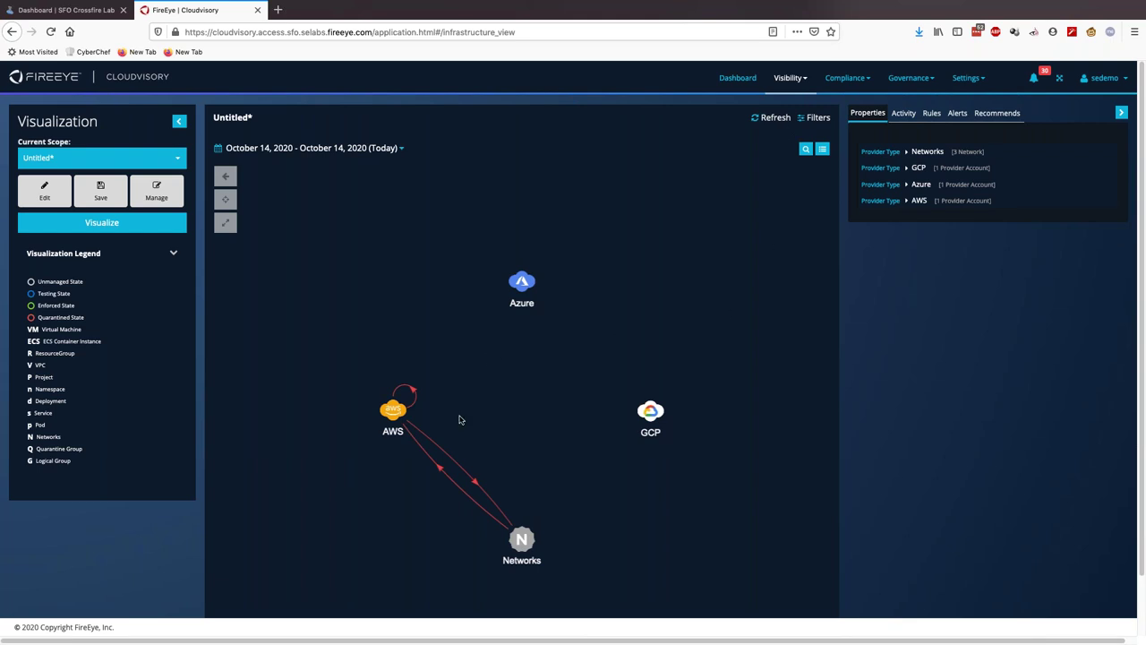
double_click(401, 410)
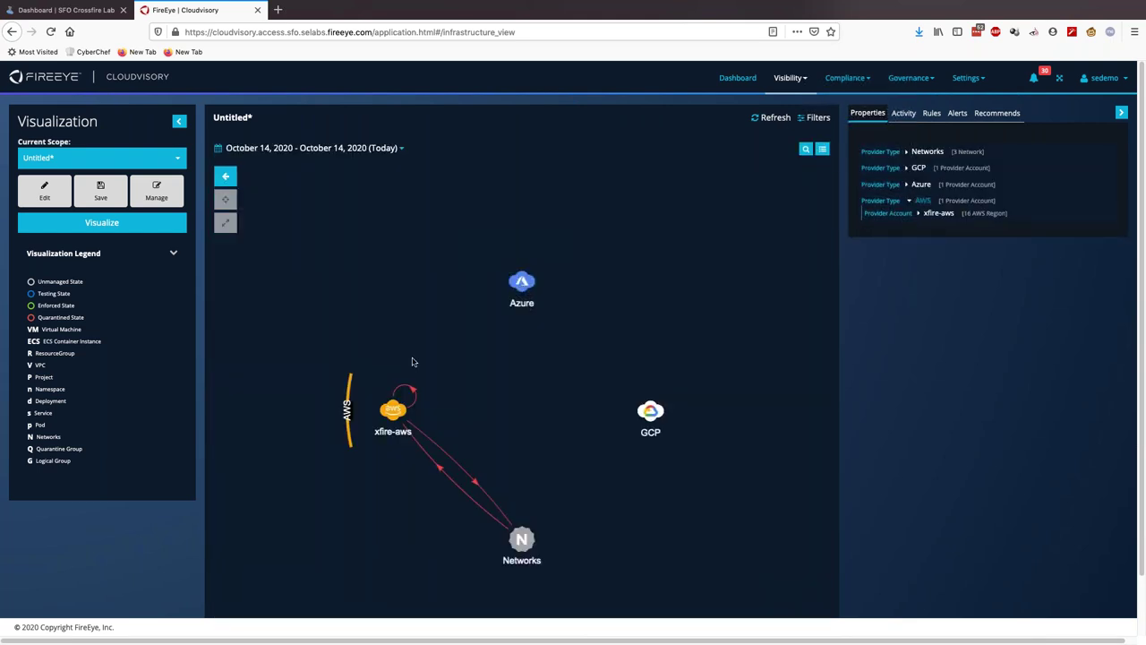
double_click(391, 414)
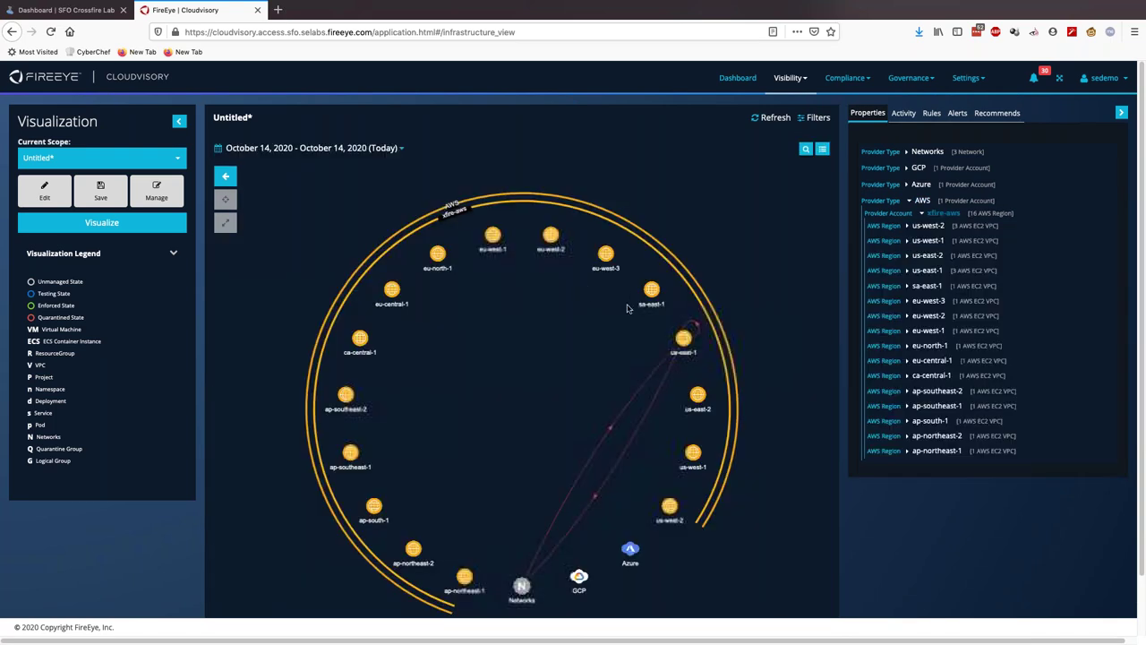
double_click(683, 339)
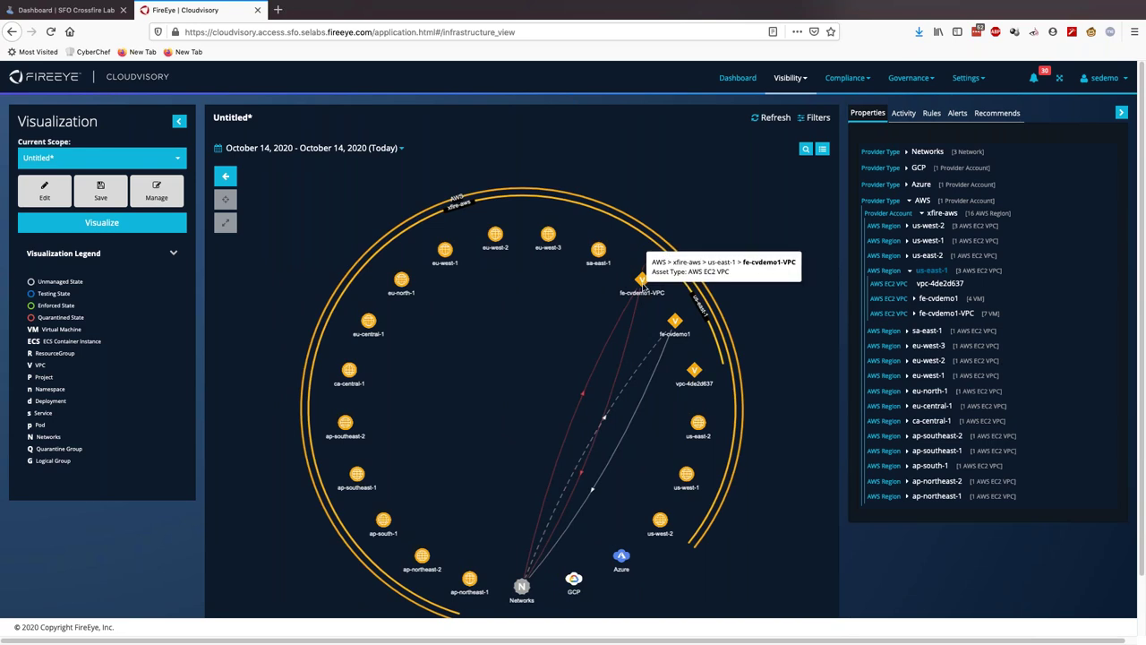
double_click(641, 286)
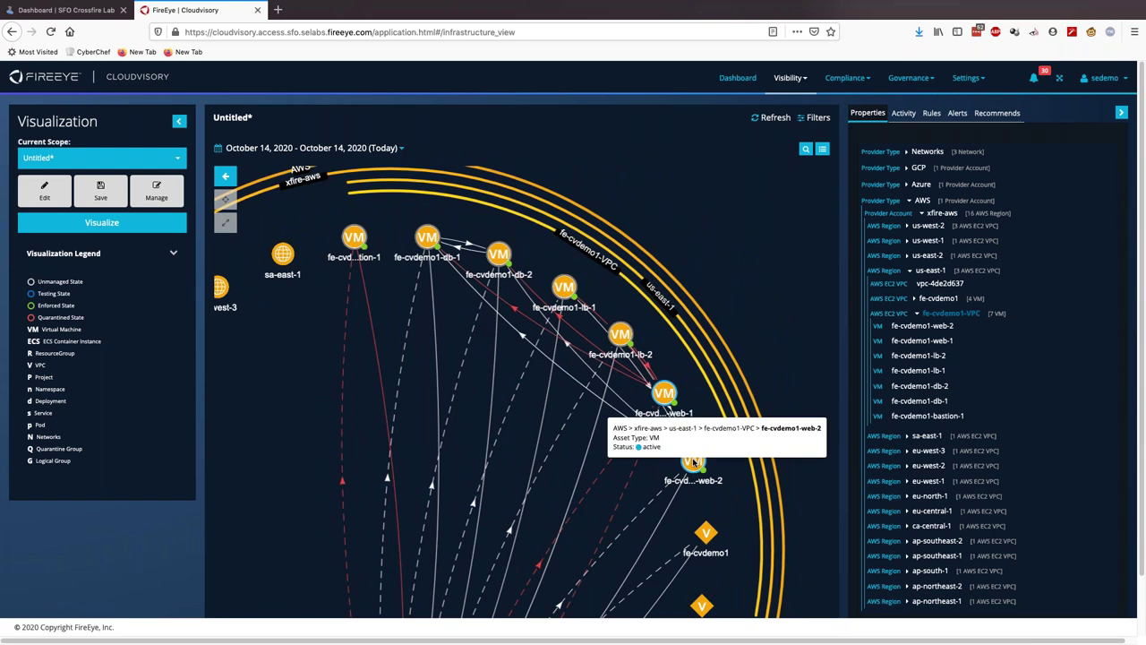
- Select the fe-cvdemo1-web-2 VM and open its least privilege microsegmentation rule recommendation
left_click(695, 461)
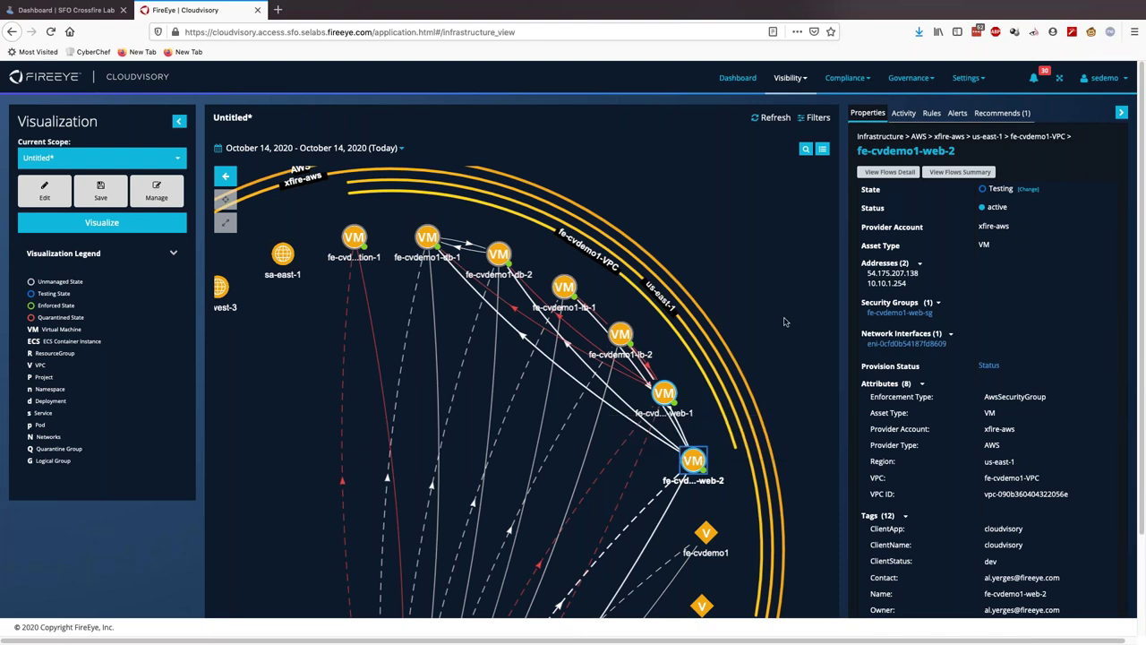
left_click(1003, 112)
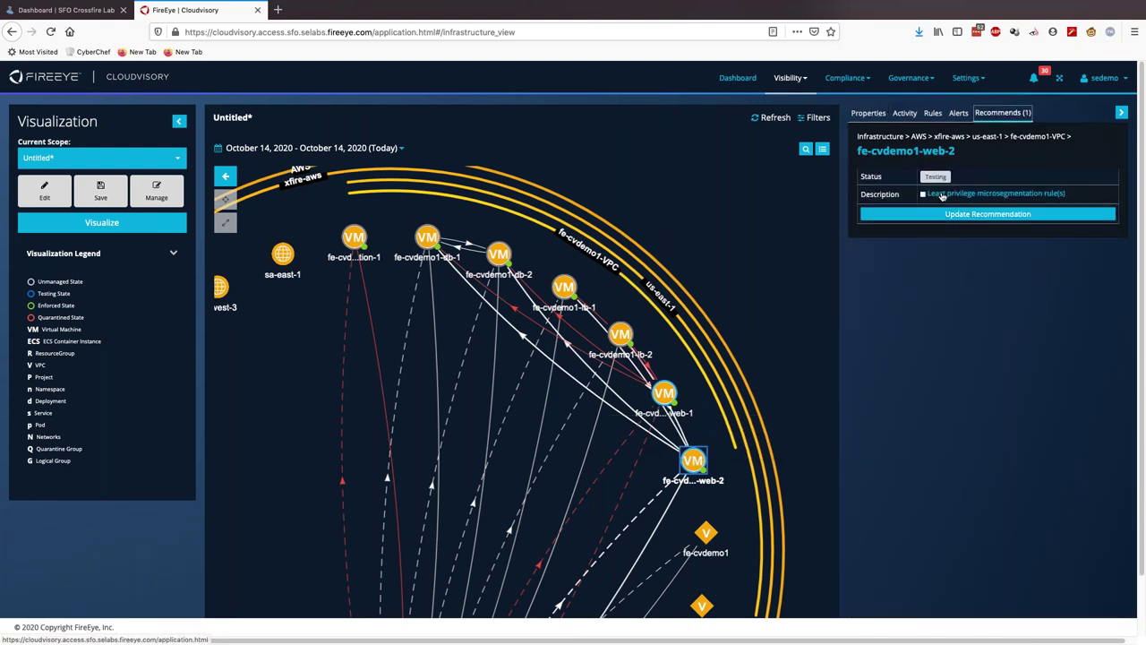
left_click(942, 194)
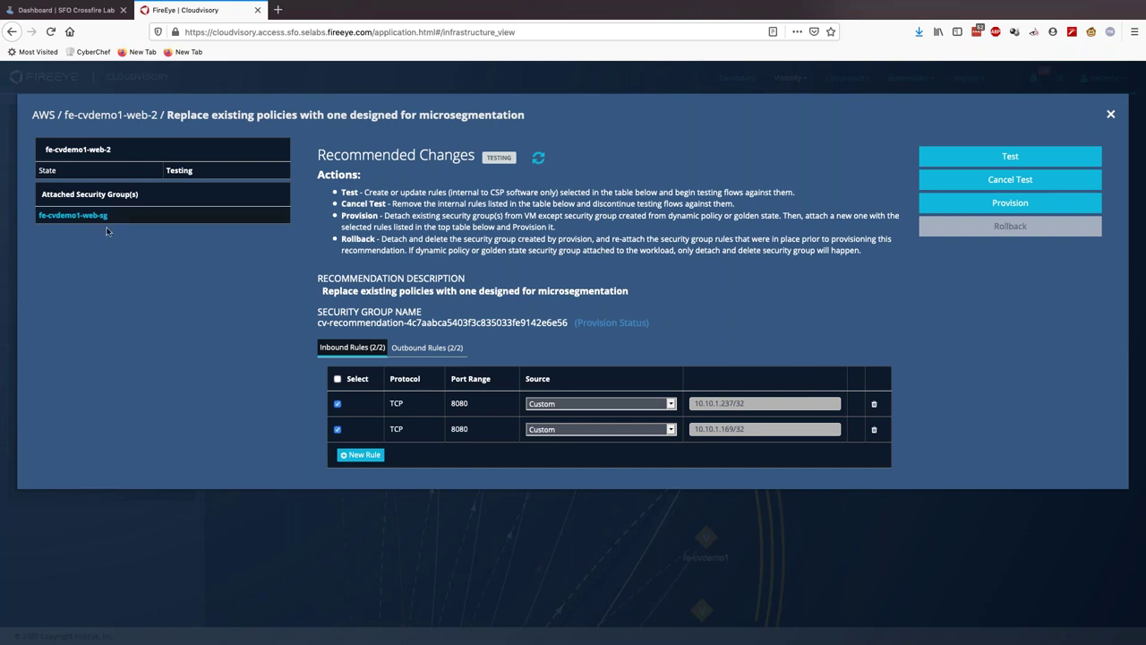
- Review the rules of the attached fe-cvdemo1-web-sg security group and the recommended outbound rules, then close the recommendation
left_click(75, 216)
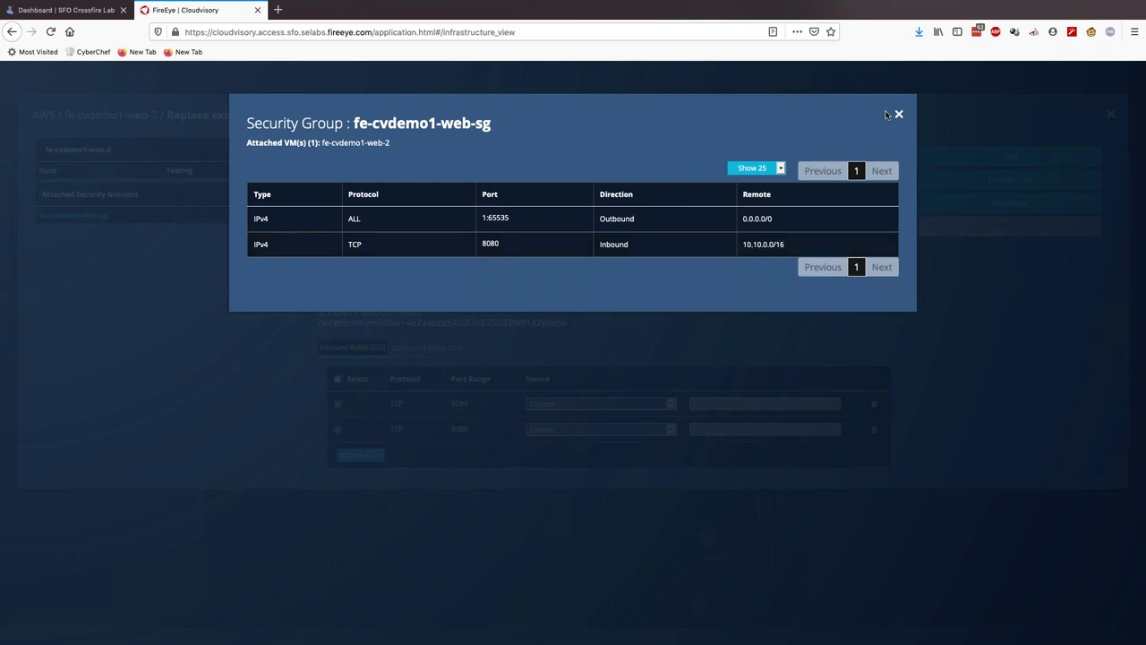
left_click(897, 116)
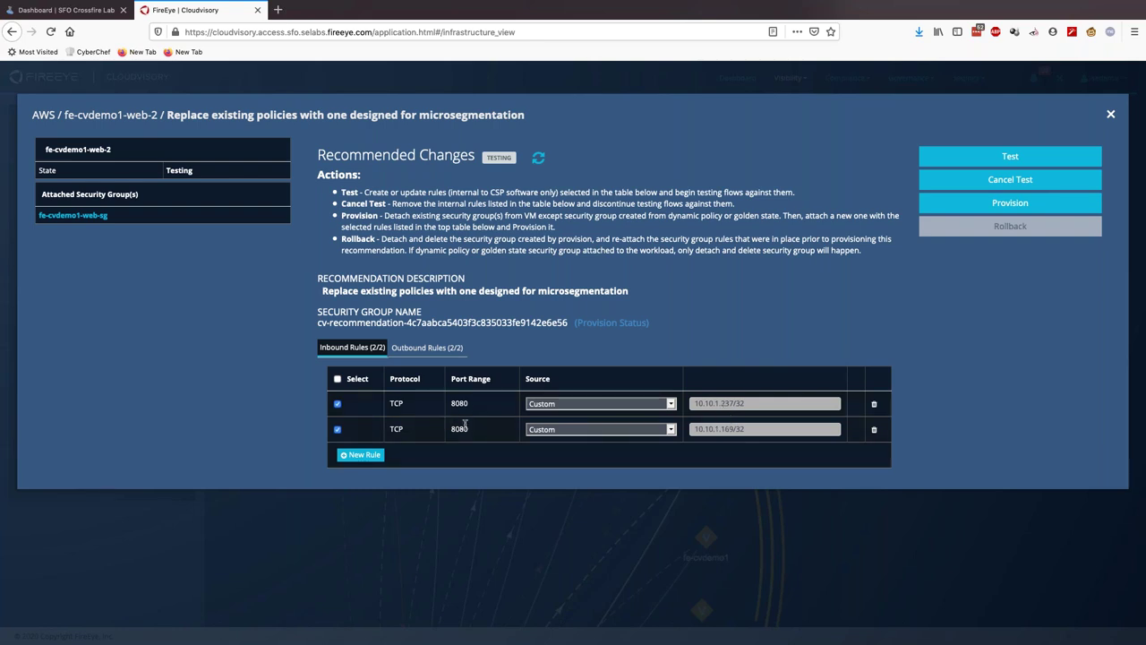
left_click(424, 350)
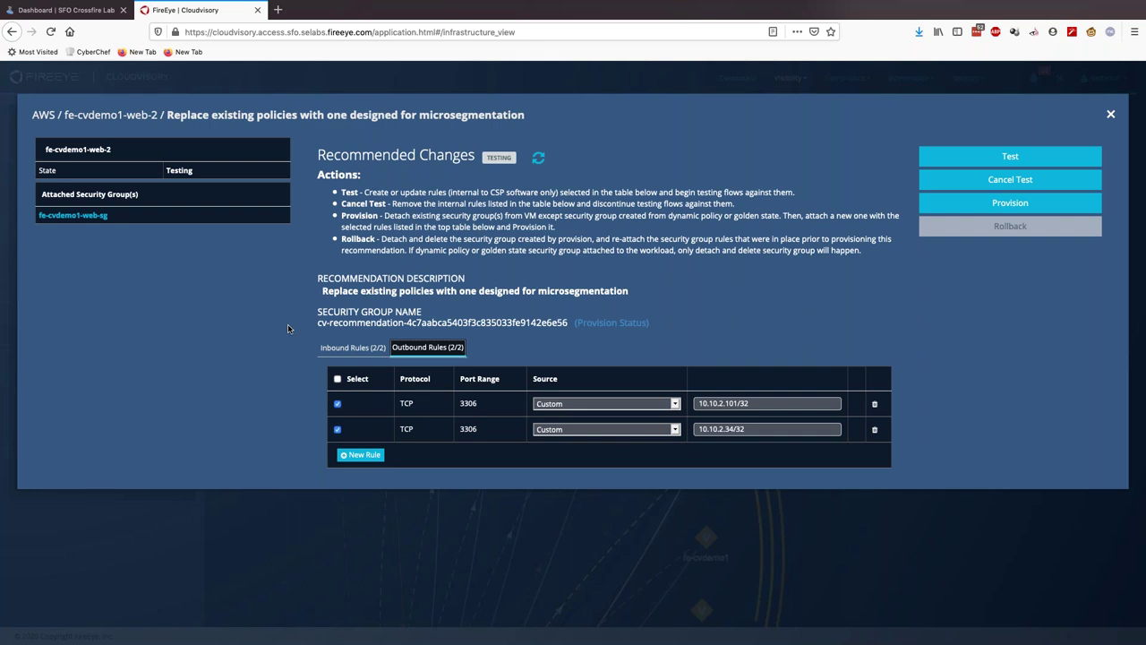
left_click(1110, 115)
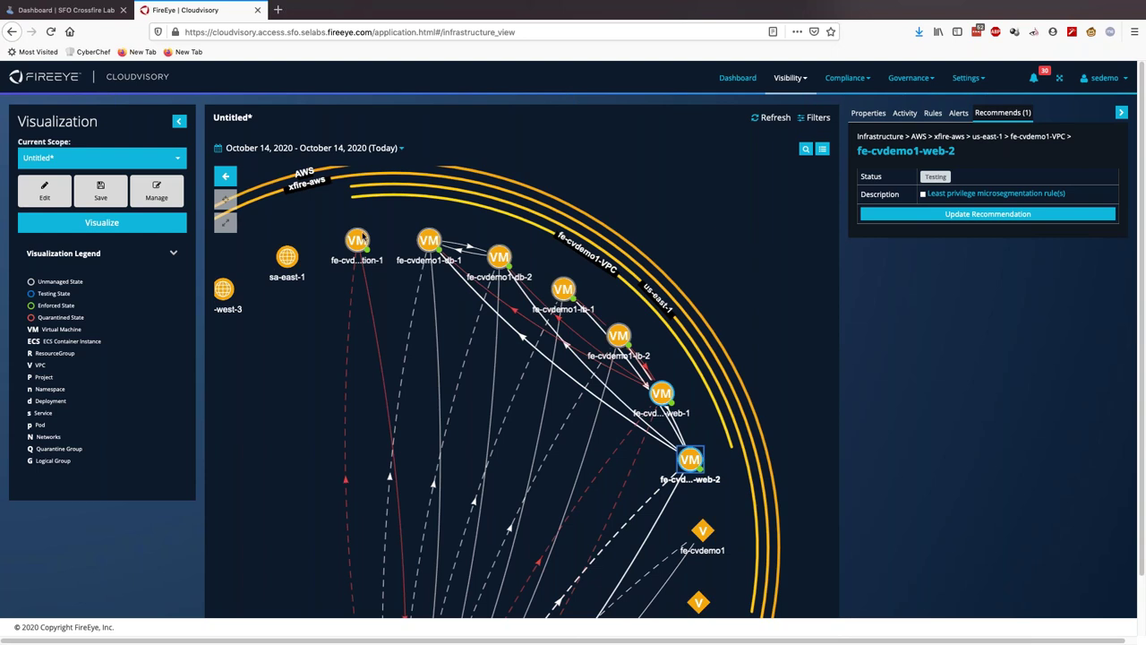
- Select the fe-cvdemo1-bastion-1 VM and display the options for changing its state
left_click(356, 240)
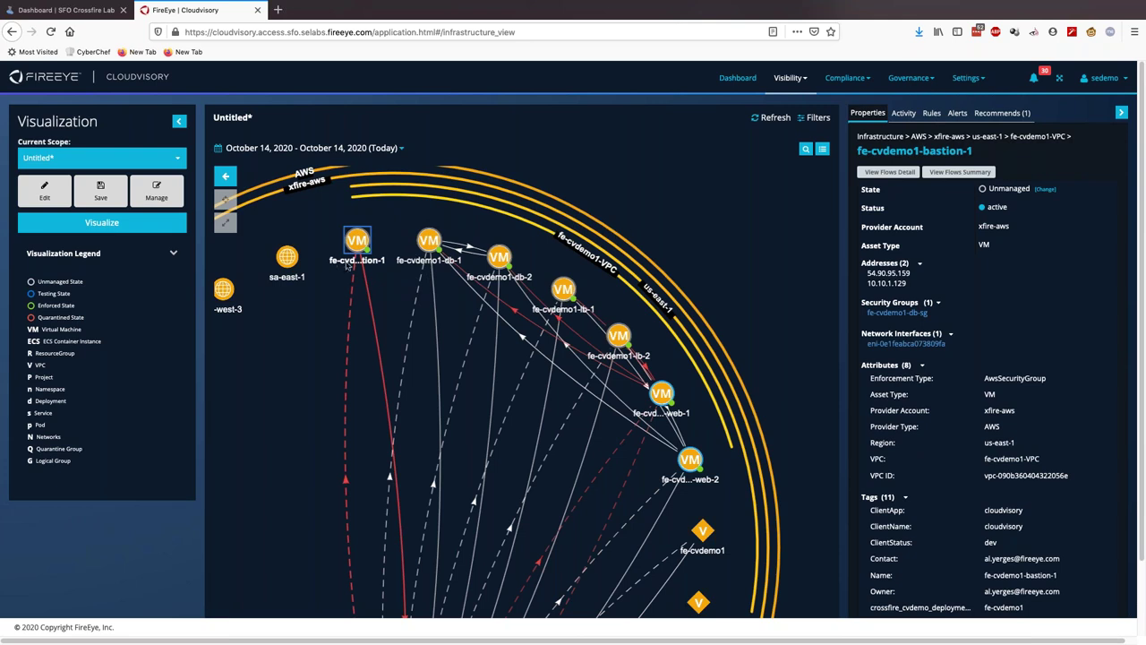
mouse_move(355, 253)
left_click(1047, 190)
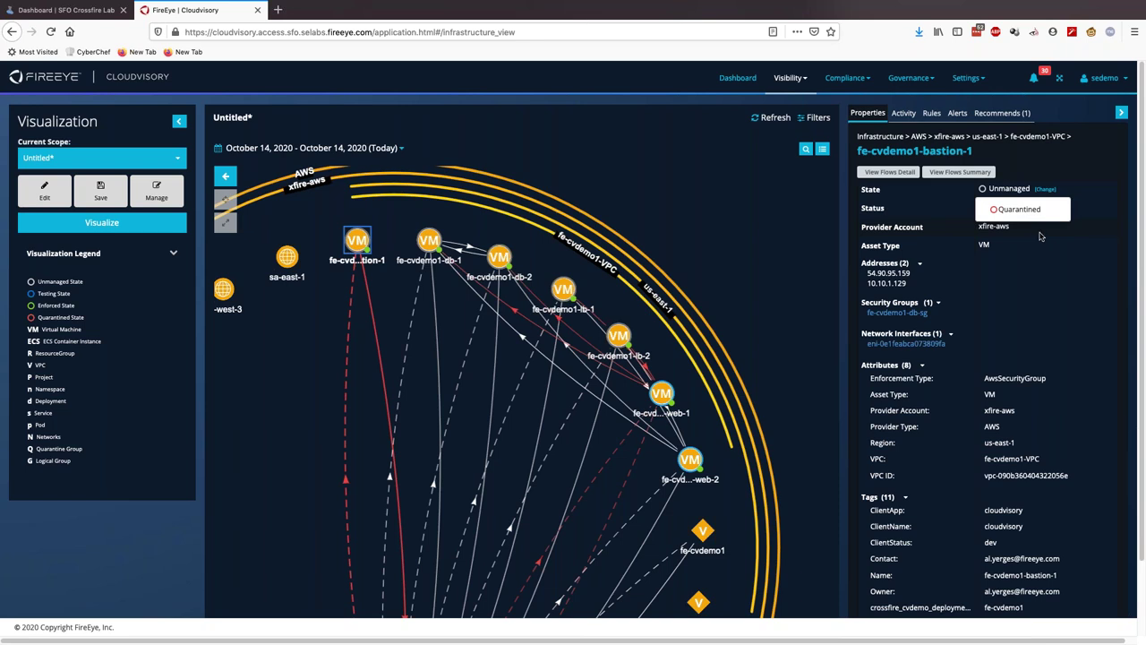
- Review the rules of the QuarantineGroup tag policy under governance, then return to the dashboard
left_click(916, 80)
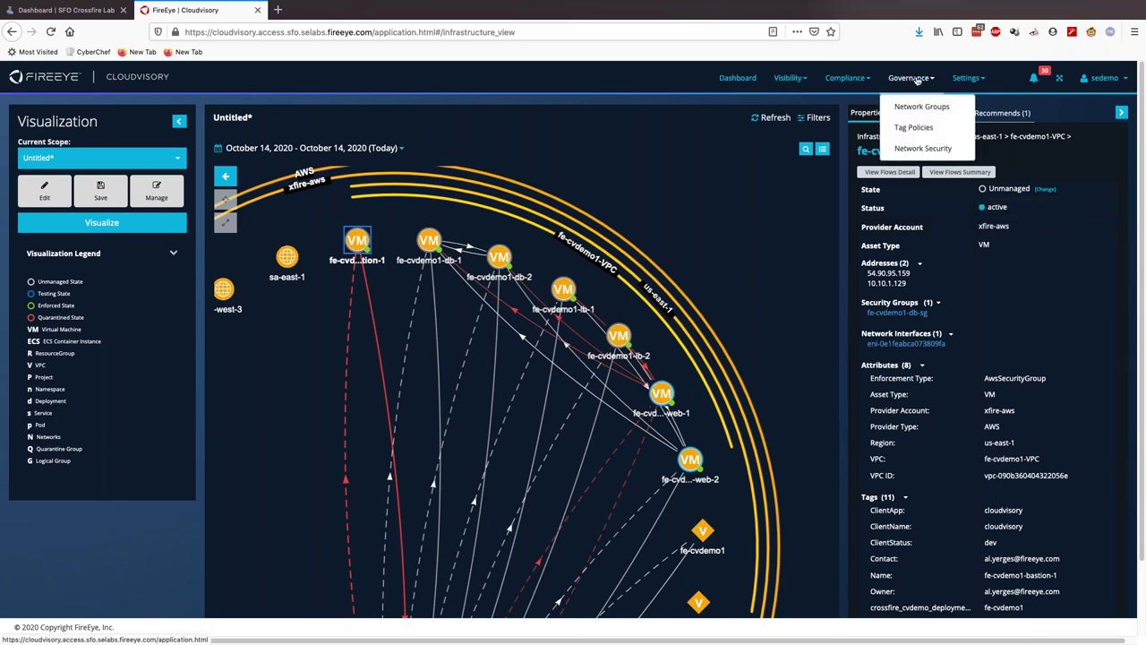
left_click(906, 132)
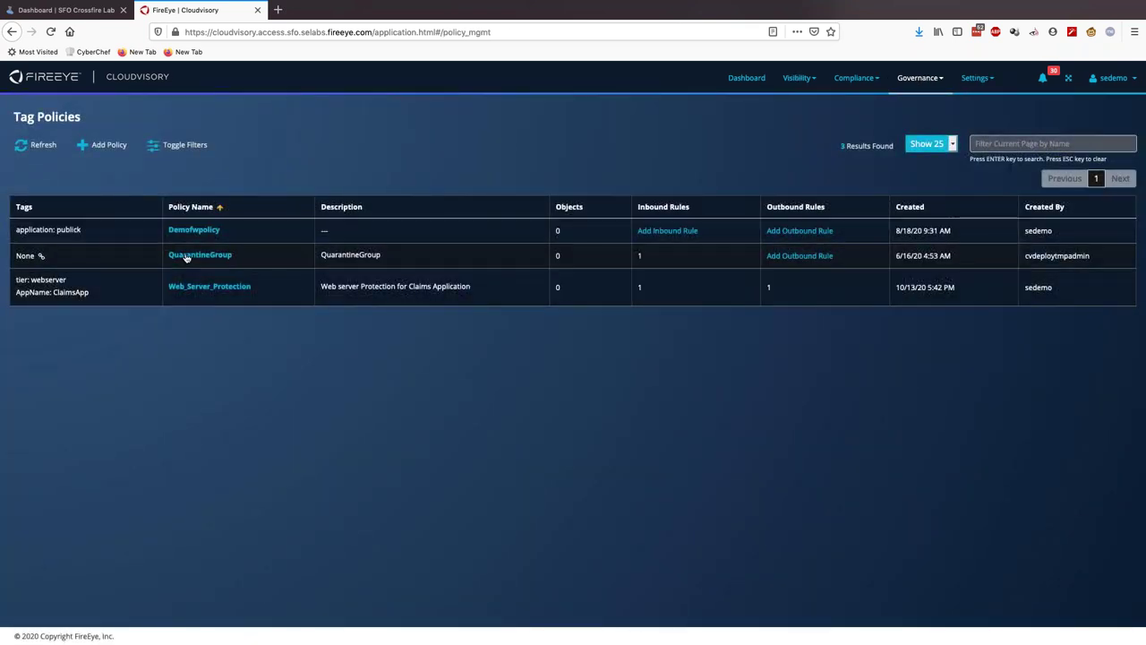
left_click(186, 257)
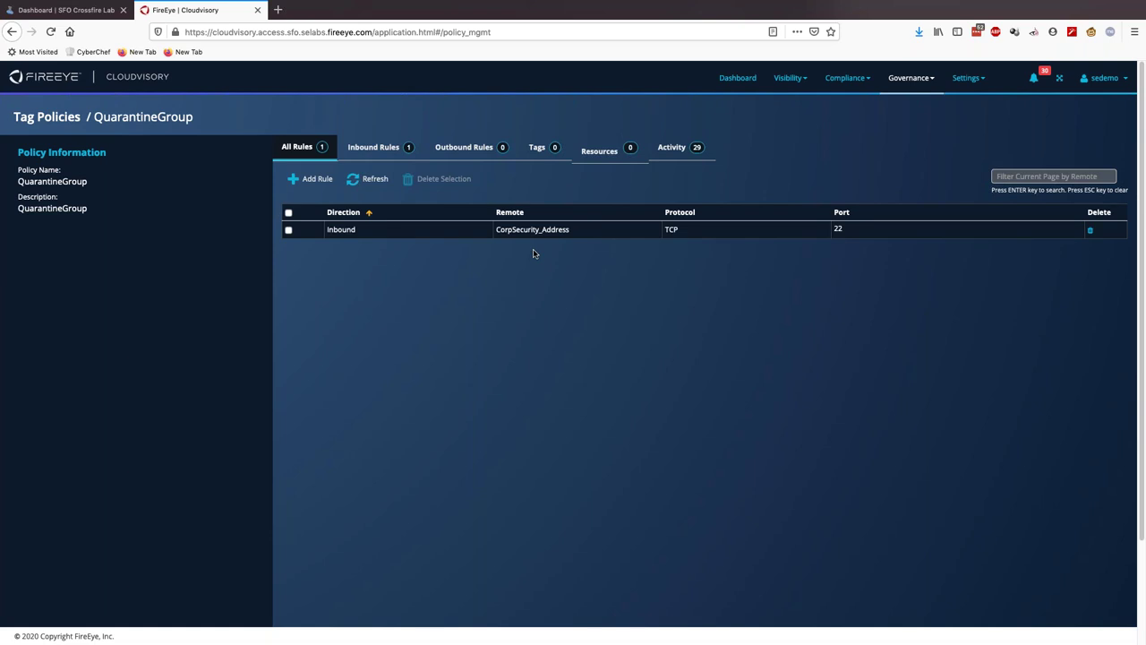
left_click(114, 78)
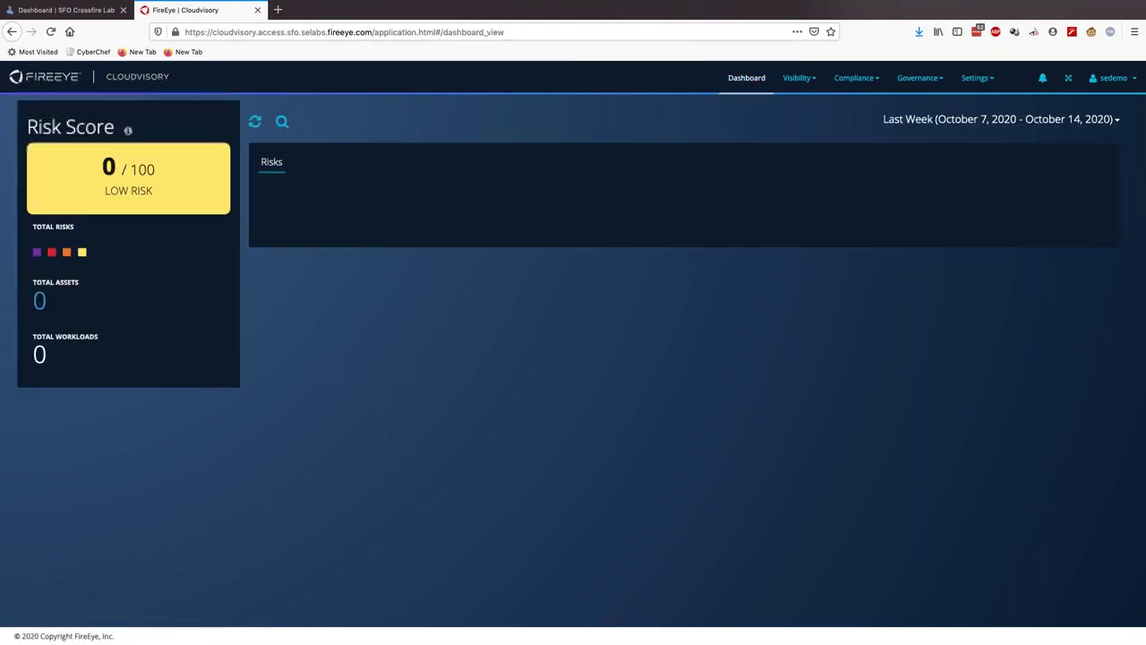